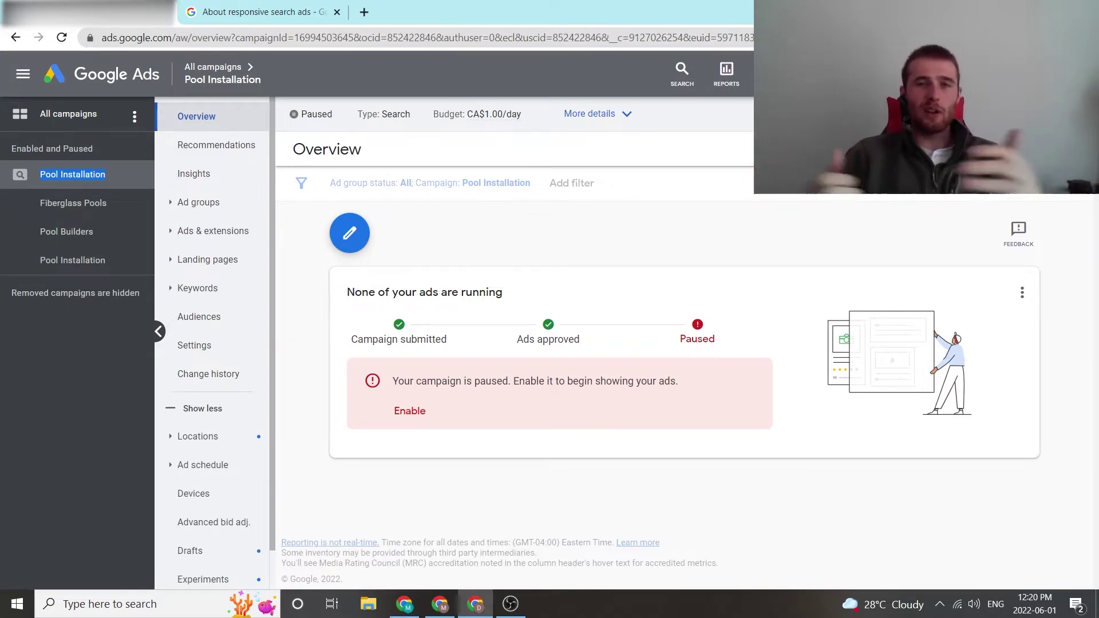
Step: Switch to the 'About responsive search ads' help article tab
key("ctrl+Tab")
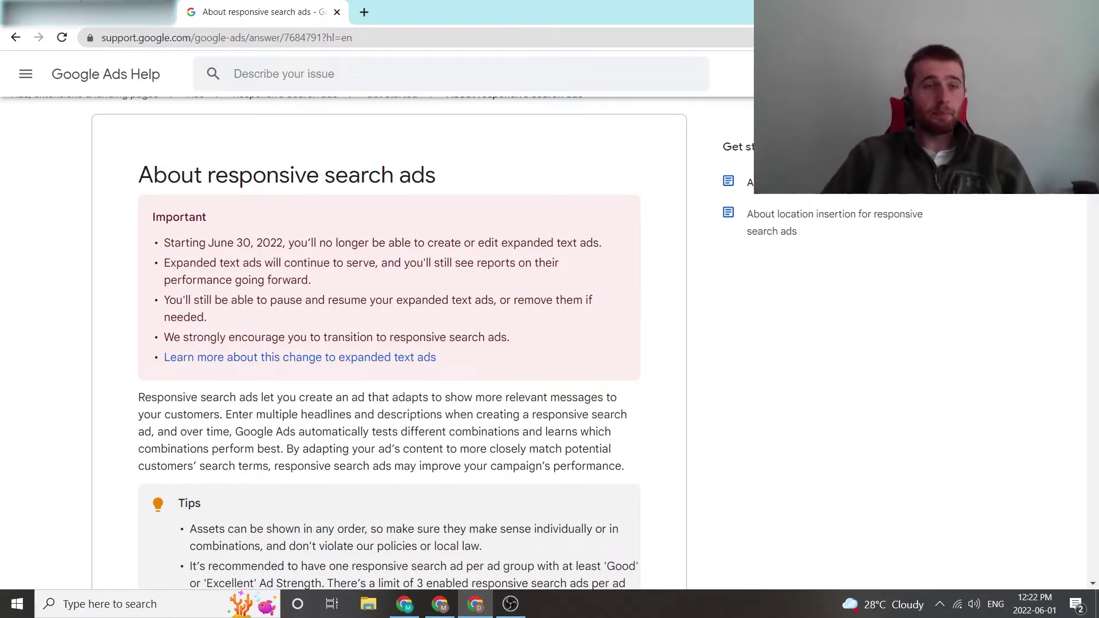
Step: Return to the campaign, list the Fiberglass Pools ad group's ads, and edit its responsive search ad
key("ctrl+shift+Tab")
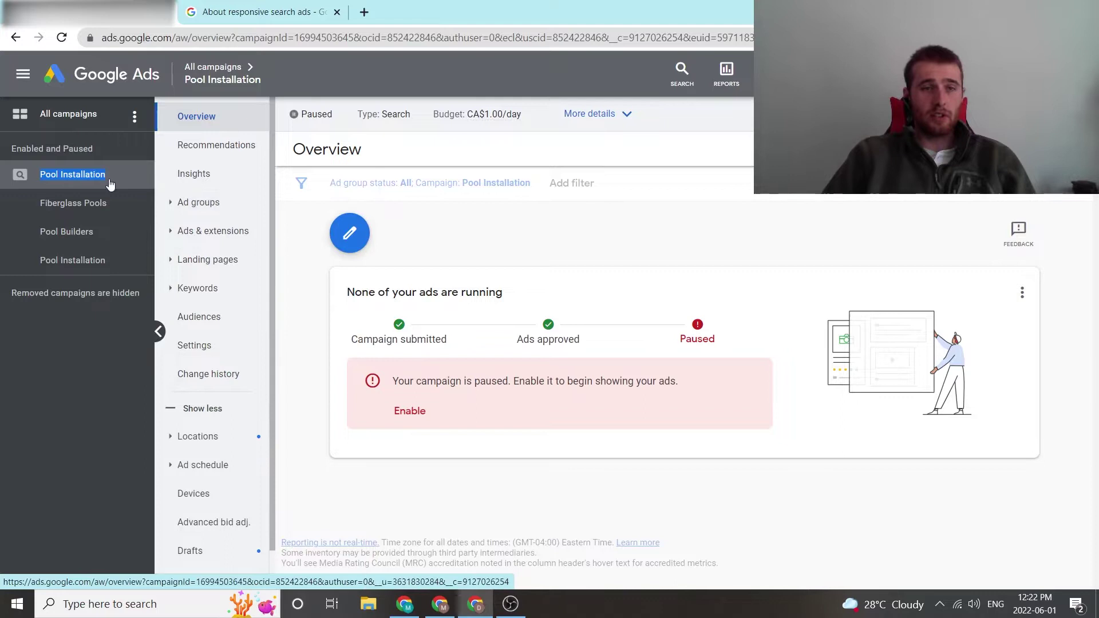
left_click(75, 208)
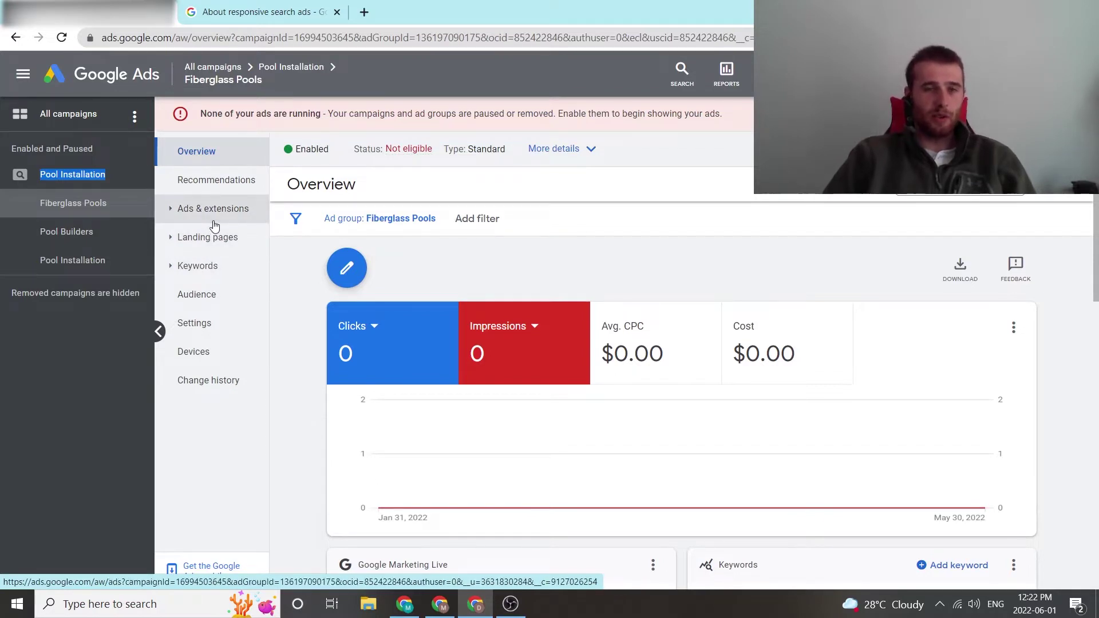
left_click(201, 220)
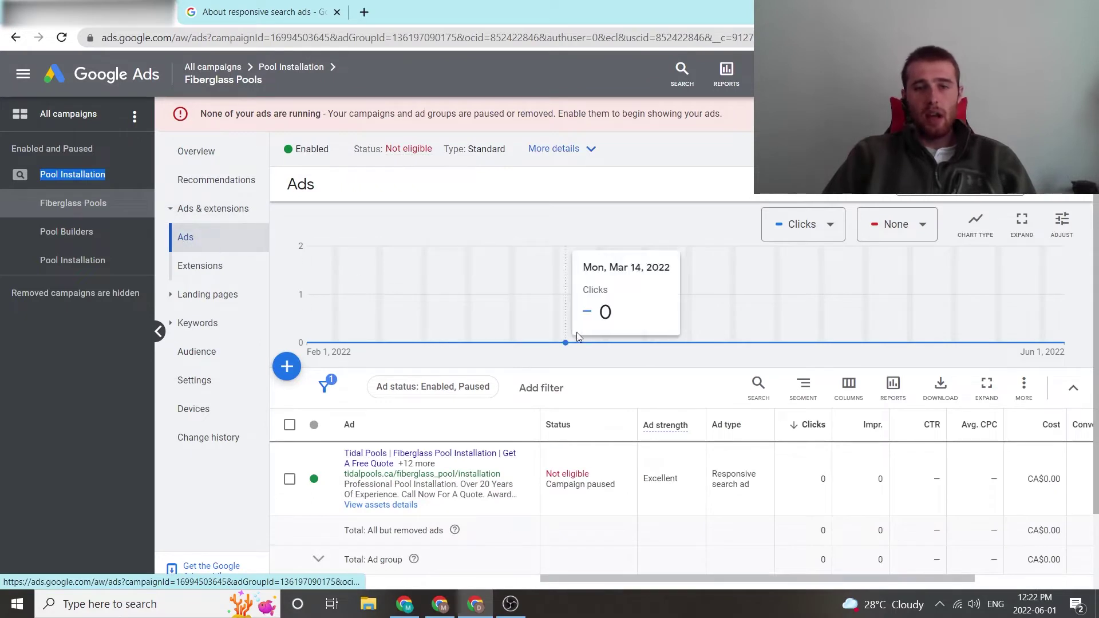
scroll(572, 344, "down", 2)
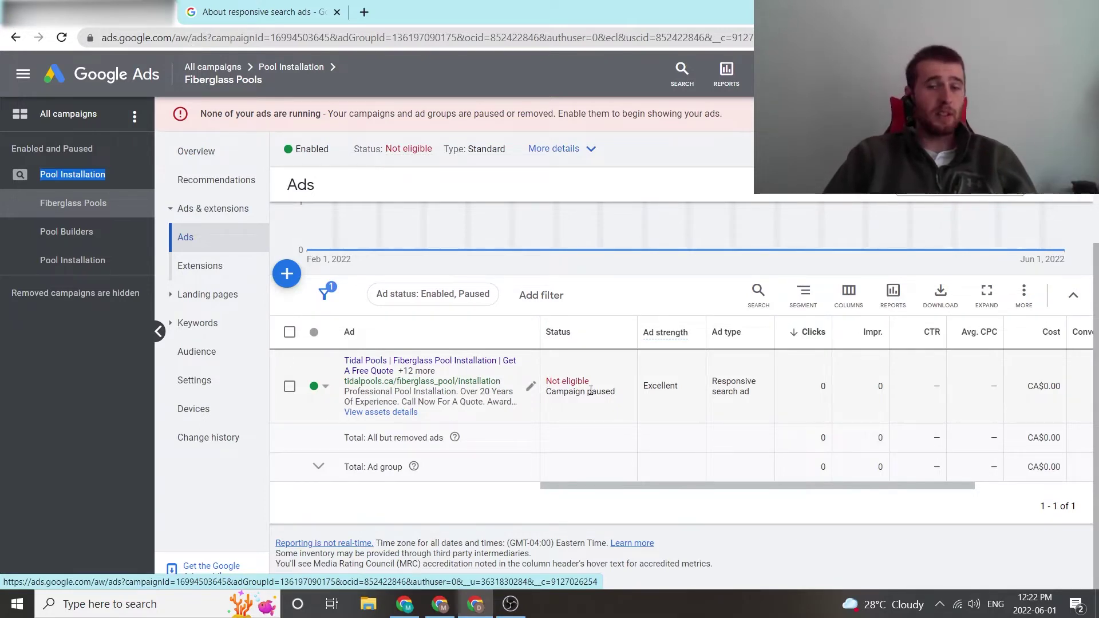
left_click(533, 394)
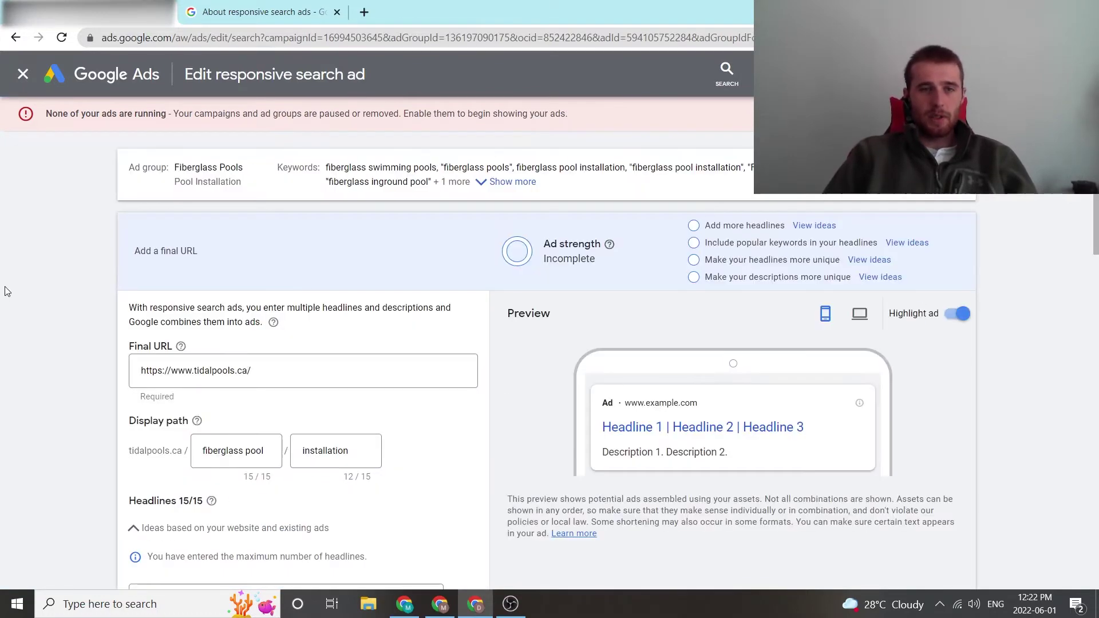
middle_click(6, 333)
scroll(490, 317, "down", 1)
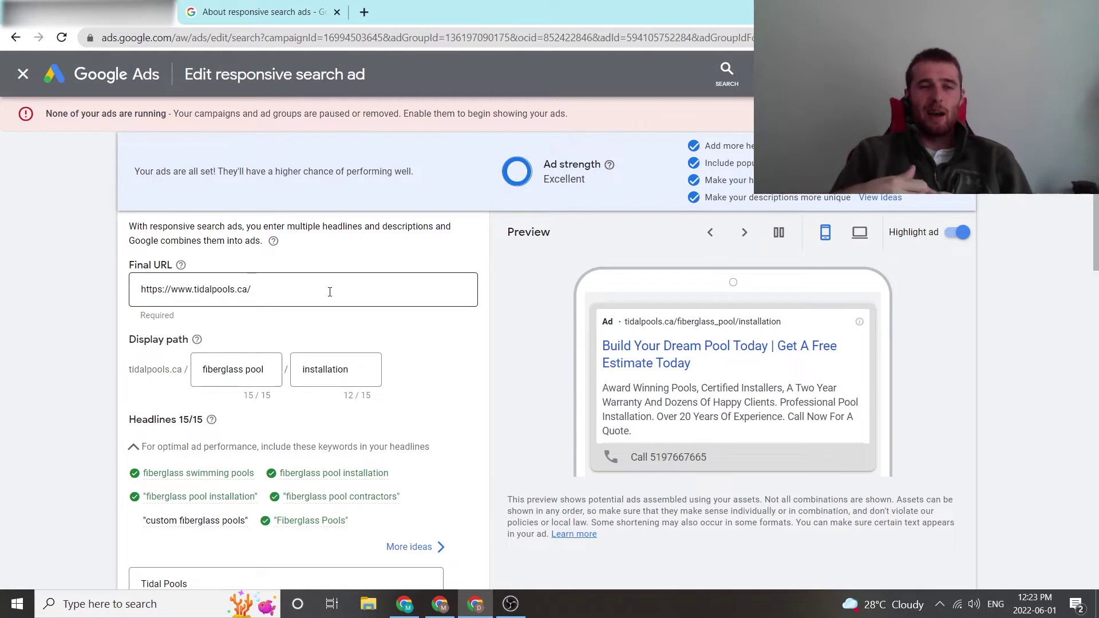
left_click_drag(330, 292, 99, 310)
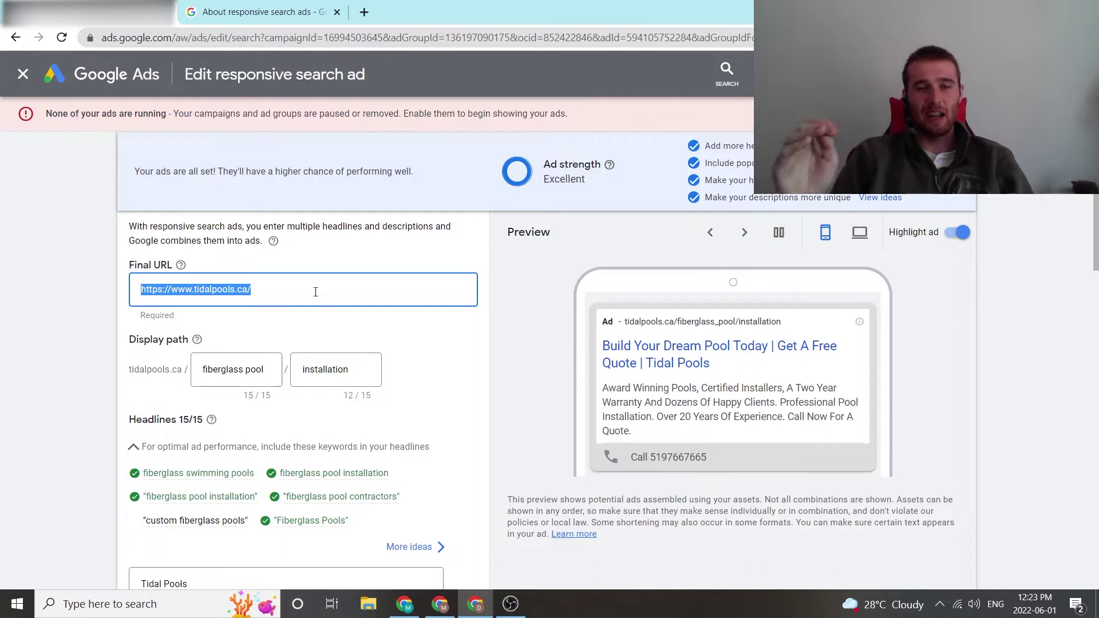
left_click(447, 359)
scroll(446, 366, "down", 1)
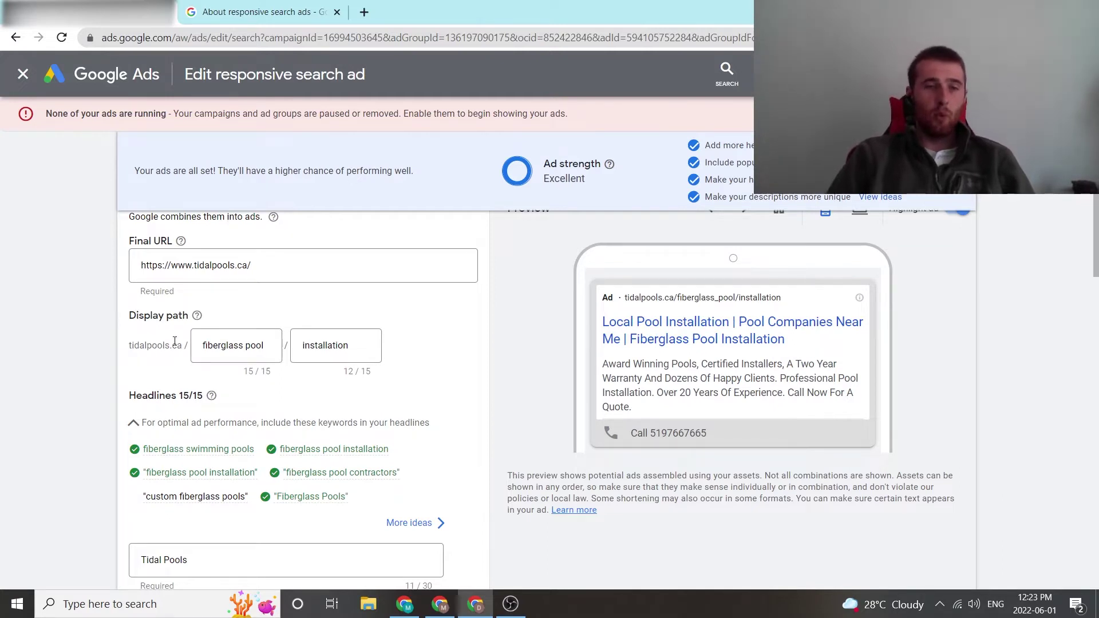
left_click_drag(185, 346, 133, 350)
left_click(130, 354)
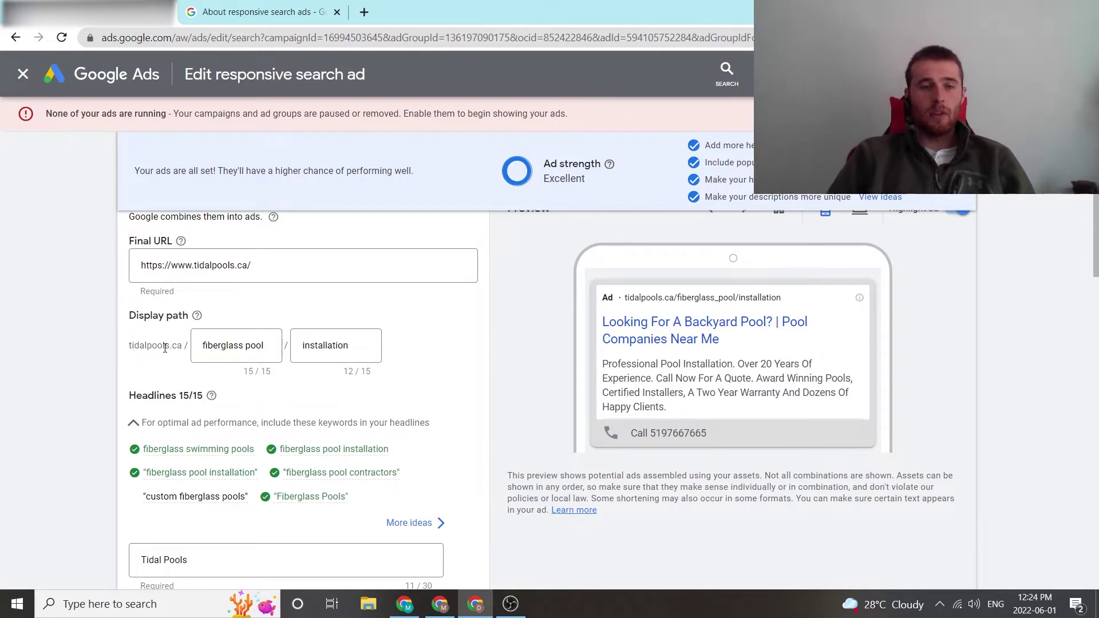
scroll(332, 345, "up", 2)
scroll(61, 286, "down", 3)
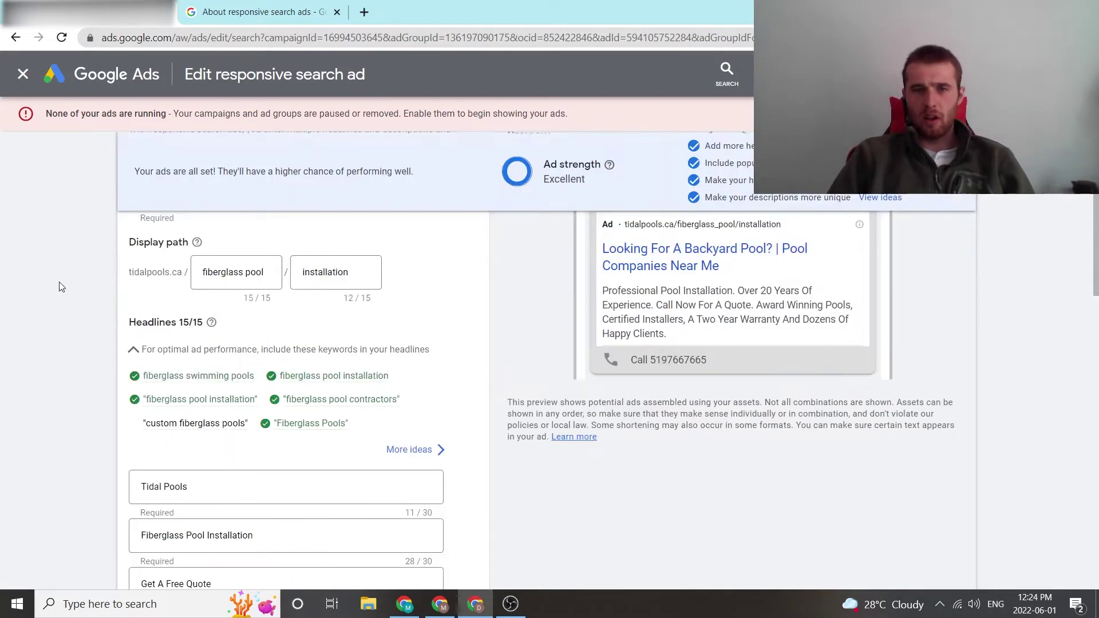
scroll(62, 286, "down", 3)
scroll(192, 351, "up", 6)
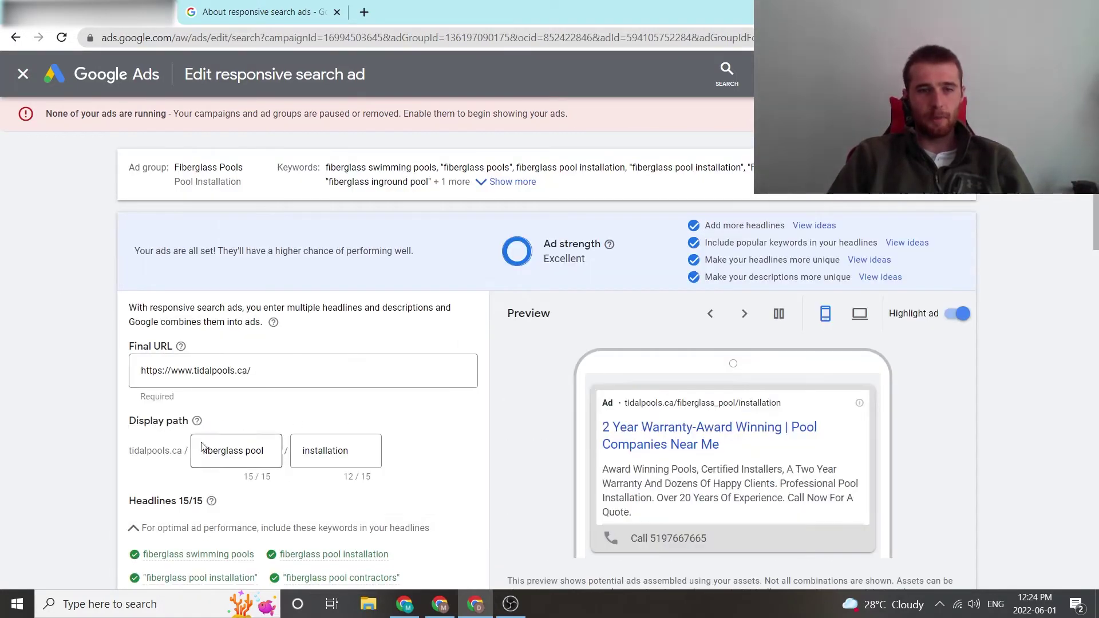
scroll(129, 386, "down", 1)
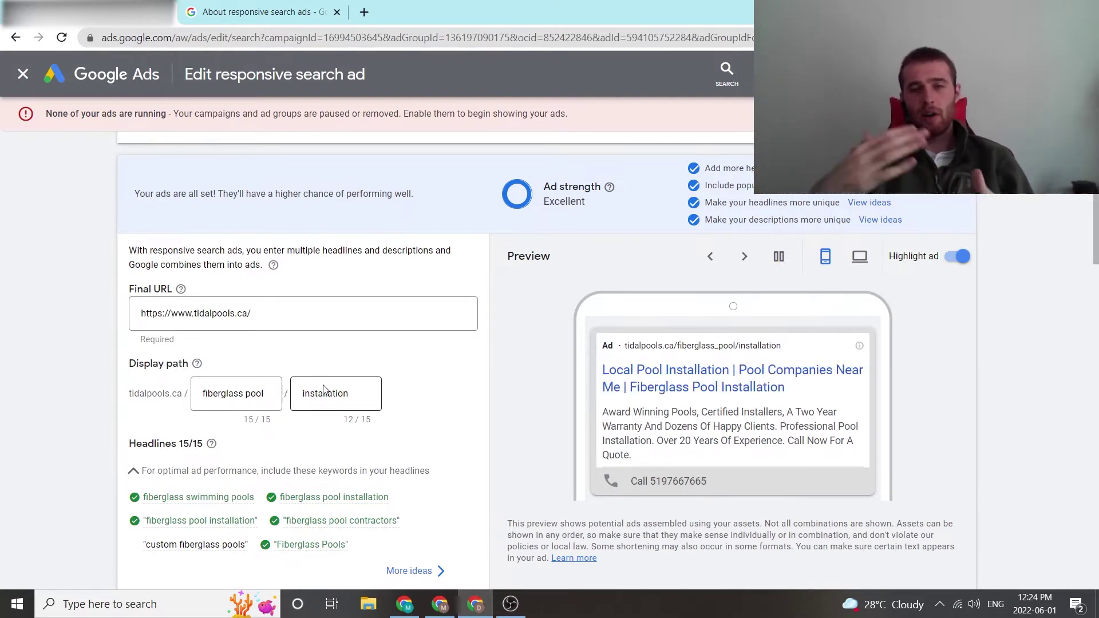
scroll(515, 391, "down", 3)
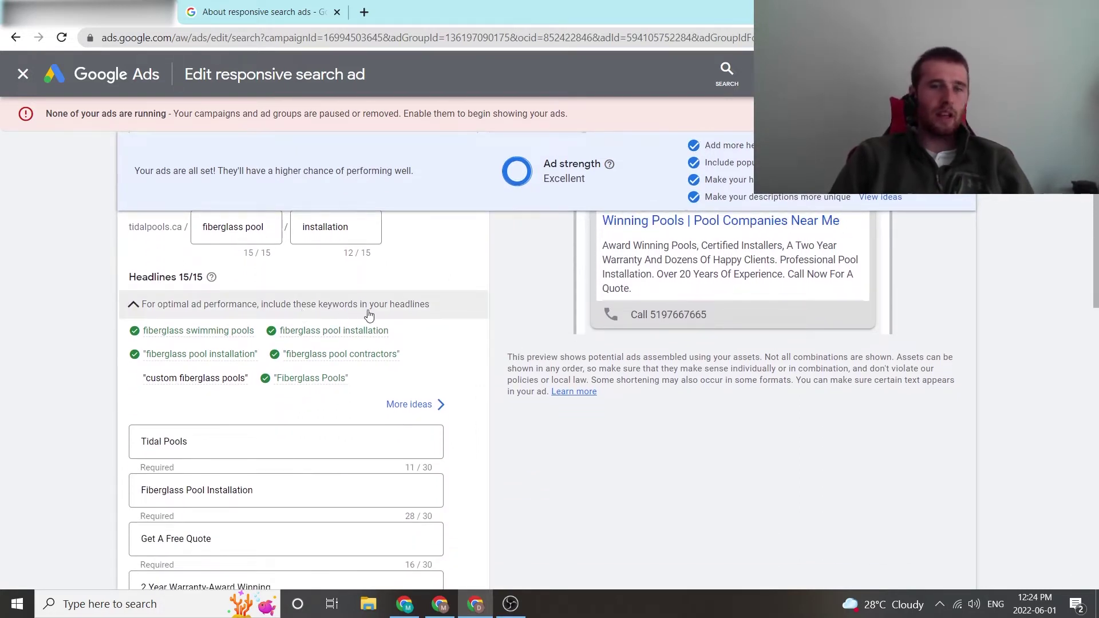
scroll(412, 338, "up", 4)
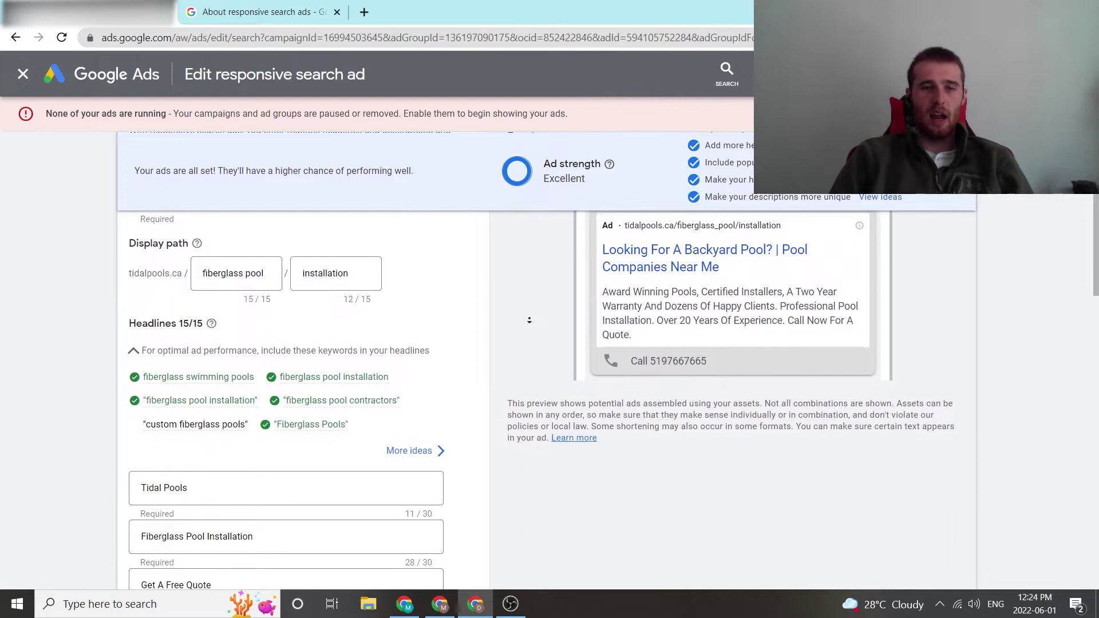
middle_click(530, 318)
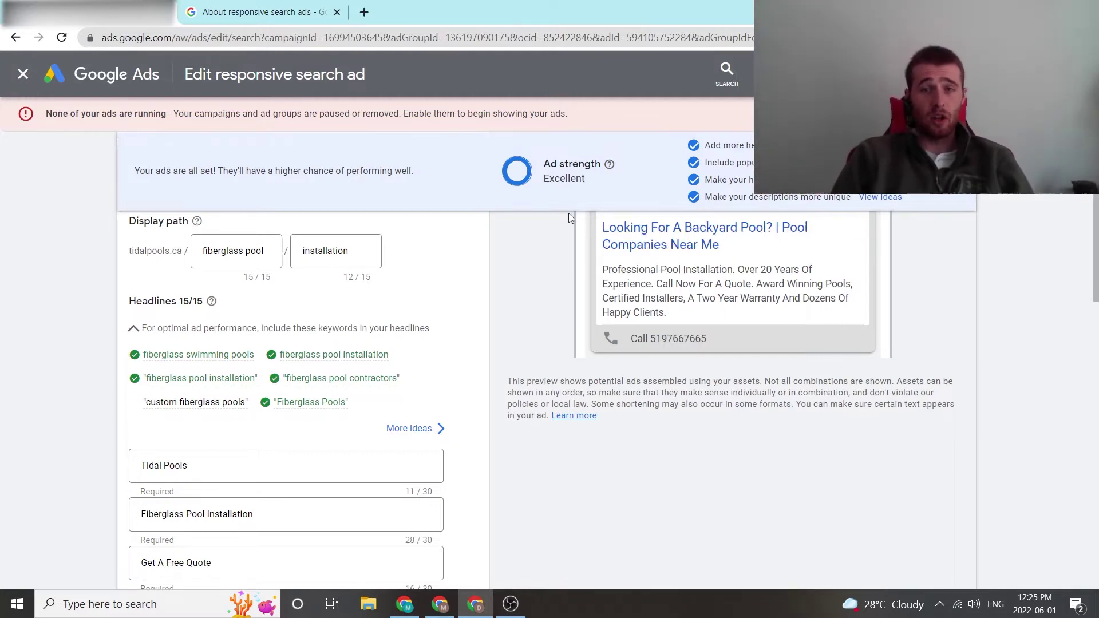
scroll(563, 267, "up", 3)
middle_click(566, 368)
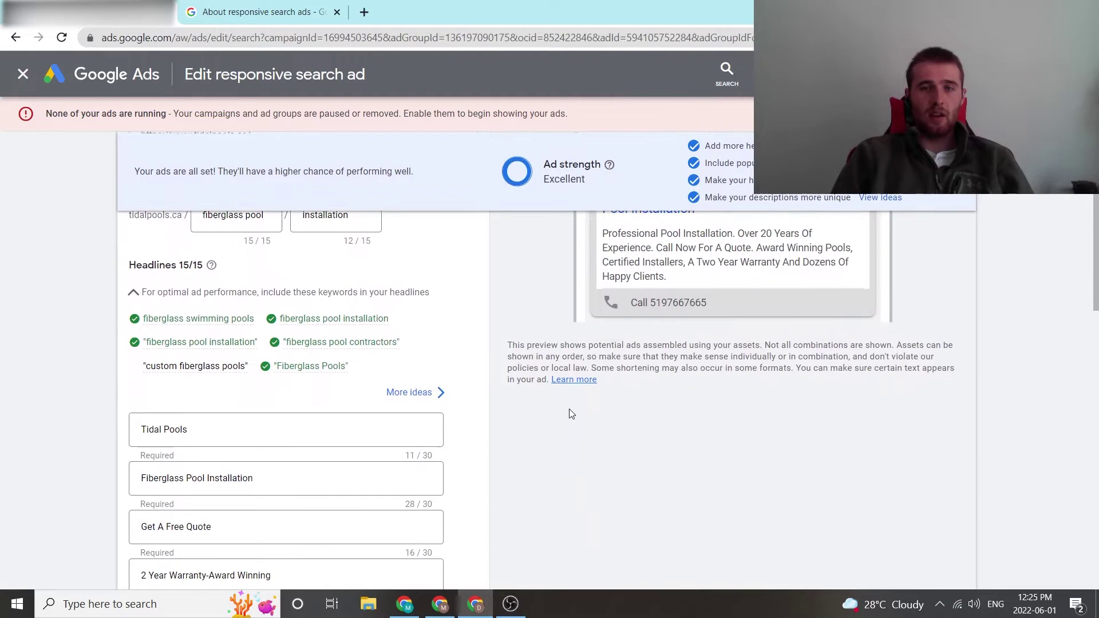
scroll(570, 408, "up", 3)
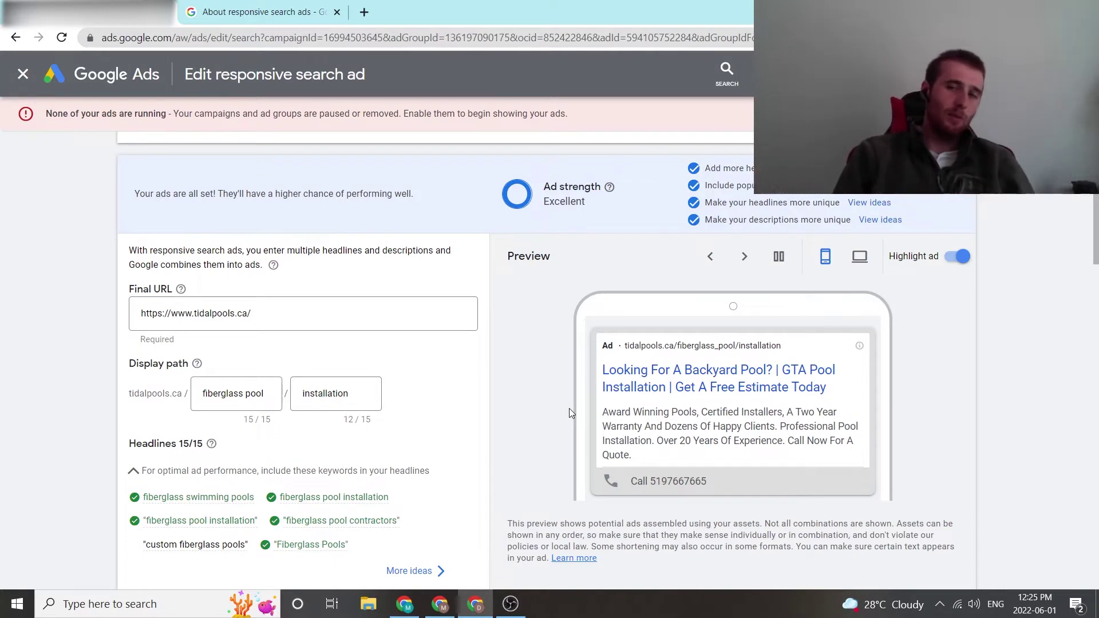
scroll(524, 378, "down", 2)
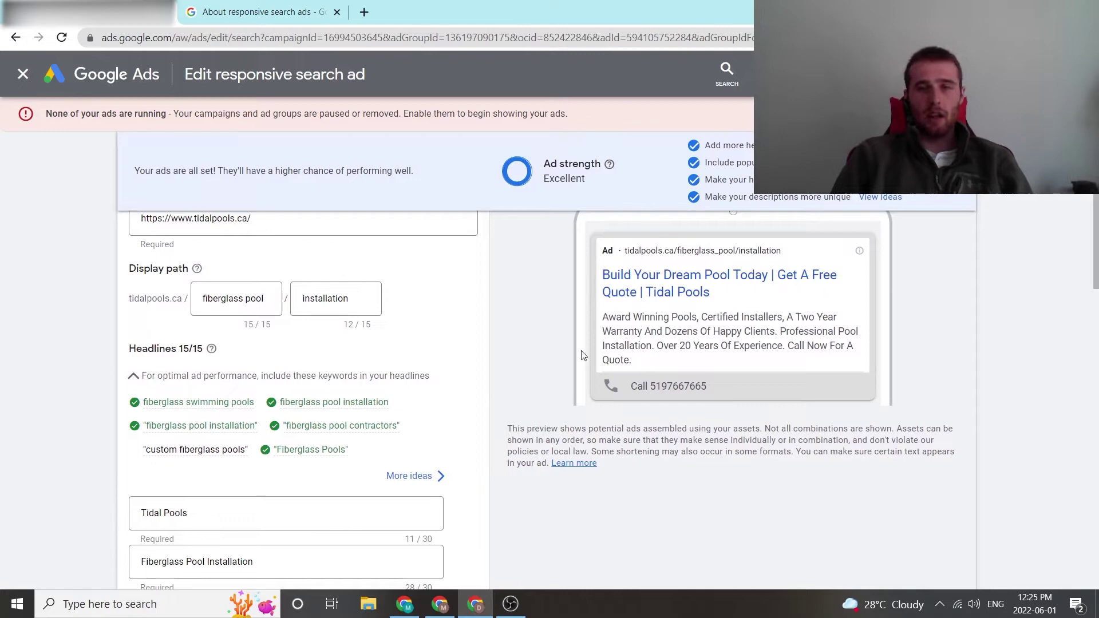
scroll(626, 322, "up", 3)
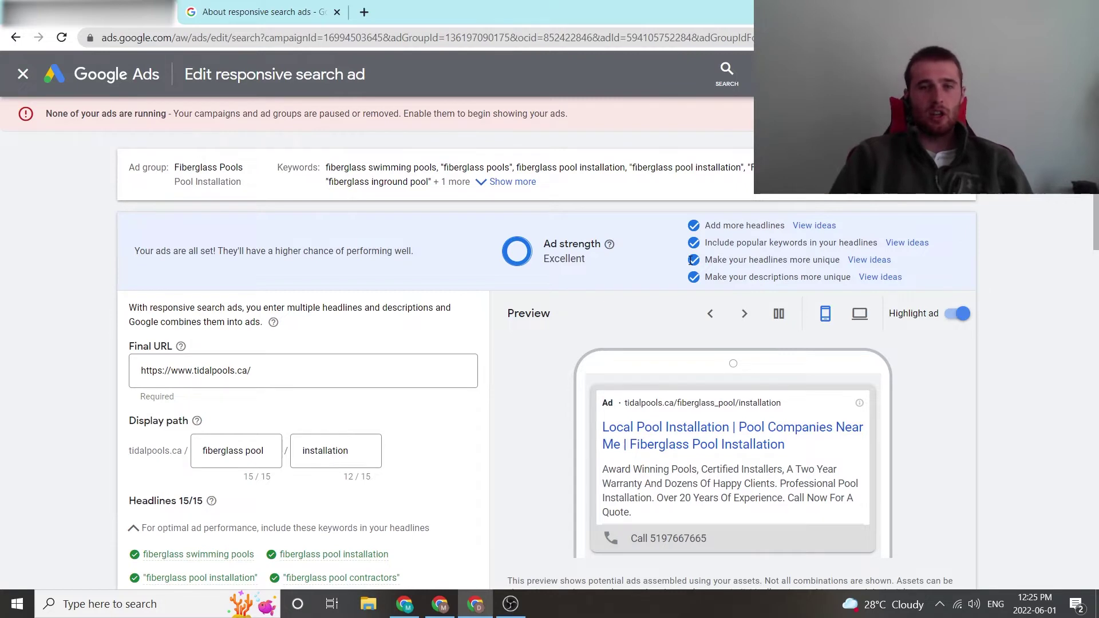
scroll(584, 329, "down", 5)
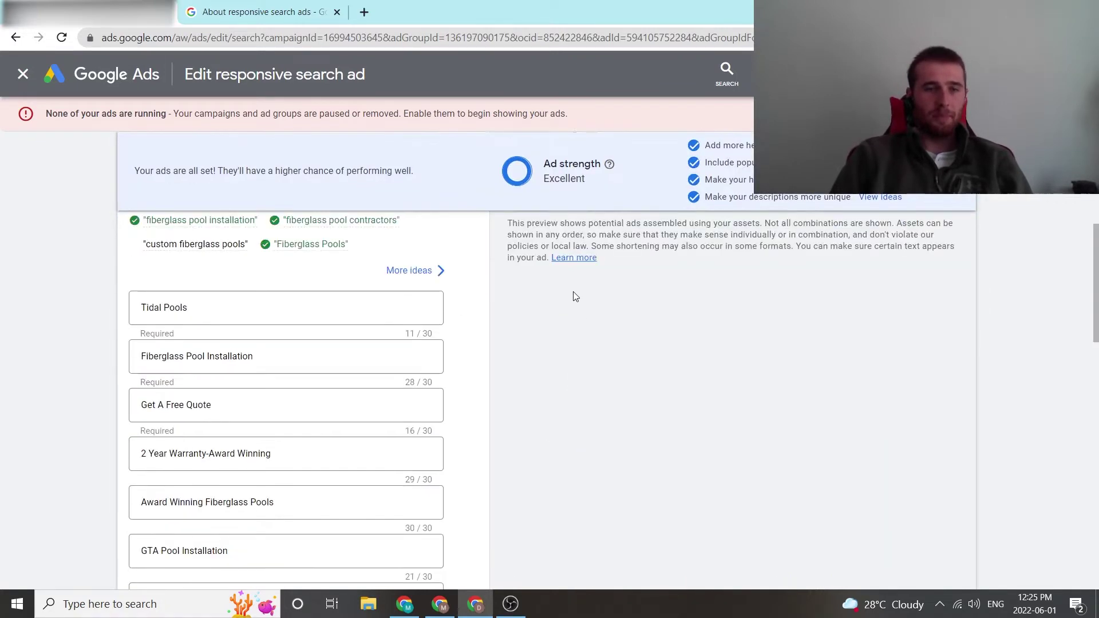
scroll(557, 343, "down", 1)
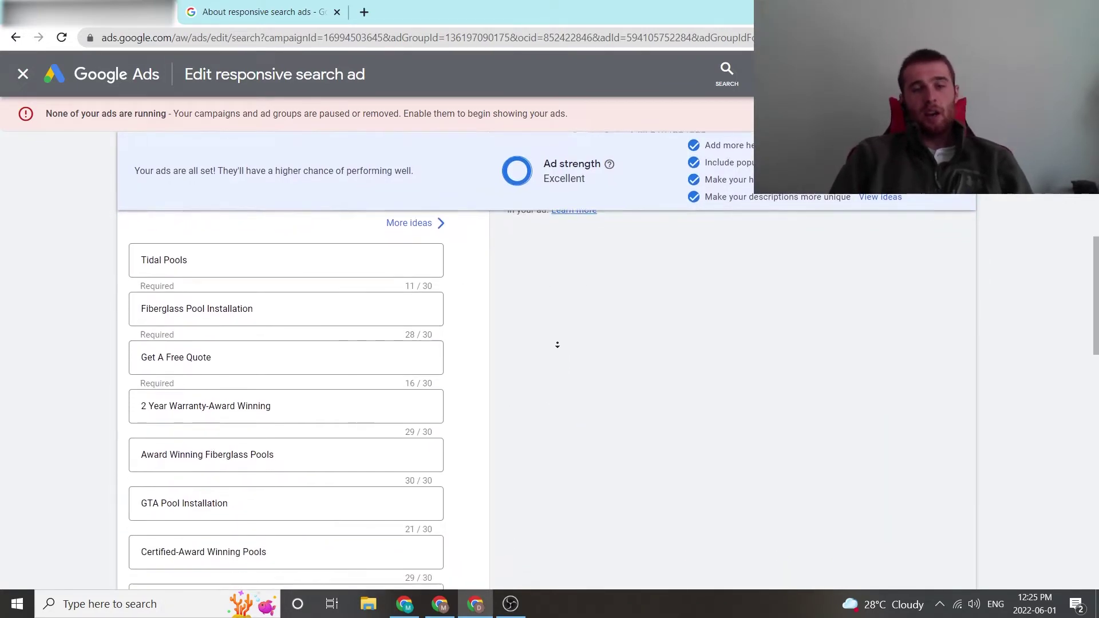
scroll(544, 384, "down", 7)
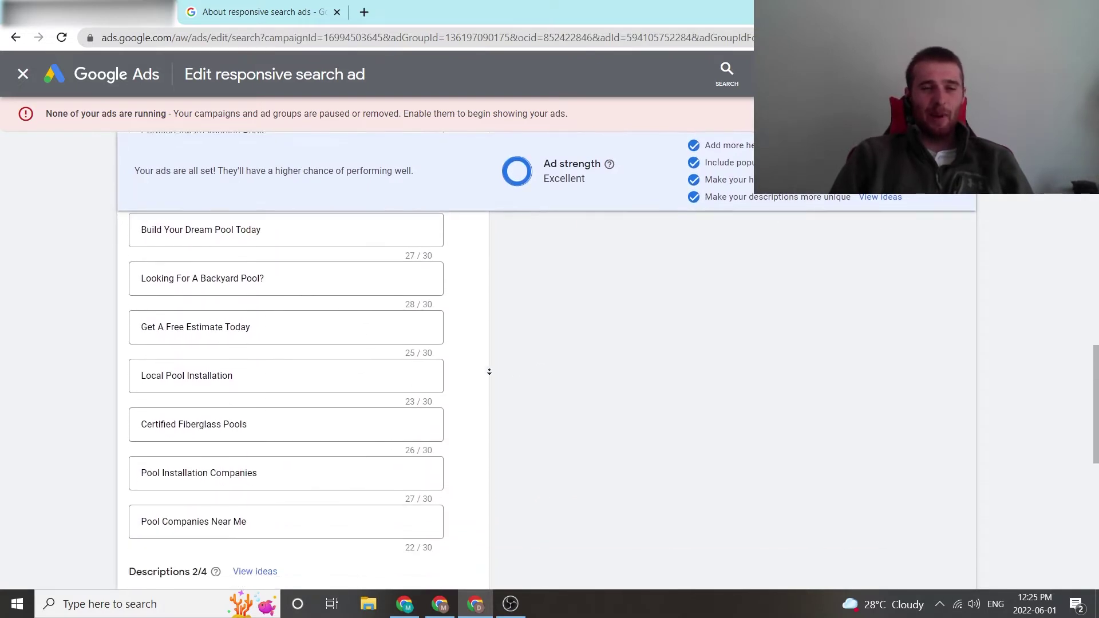
scroll(481, 372, "up", 8)
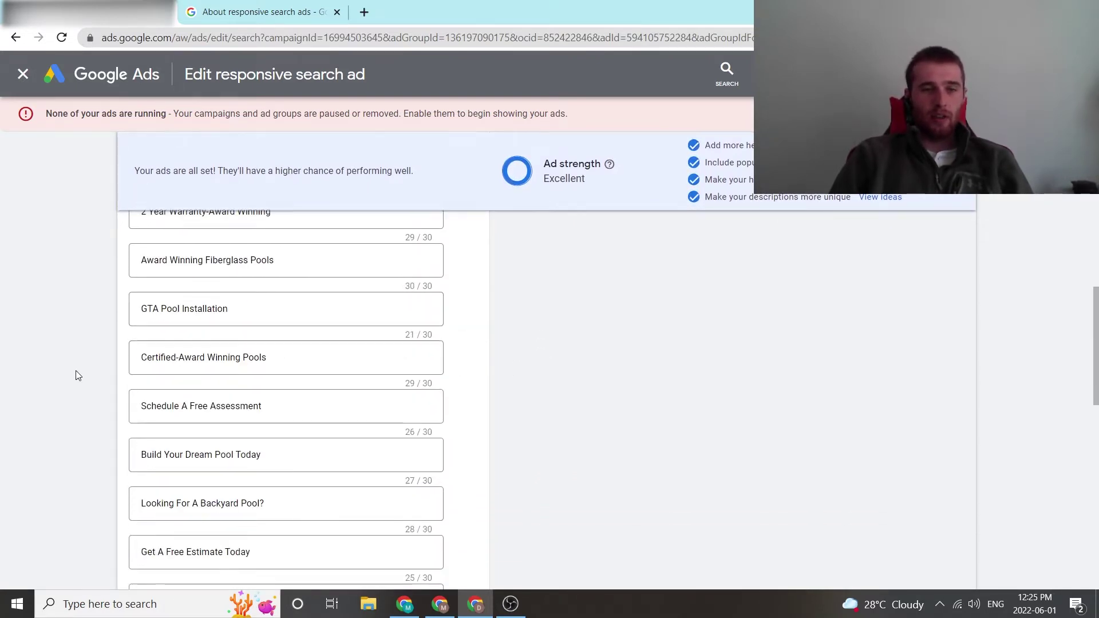
scroll(23, 348, "up", 3)
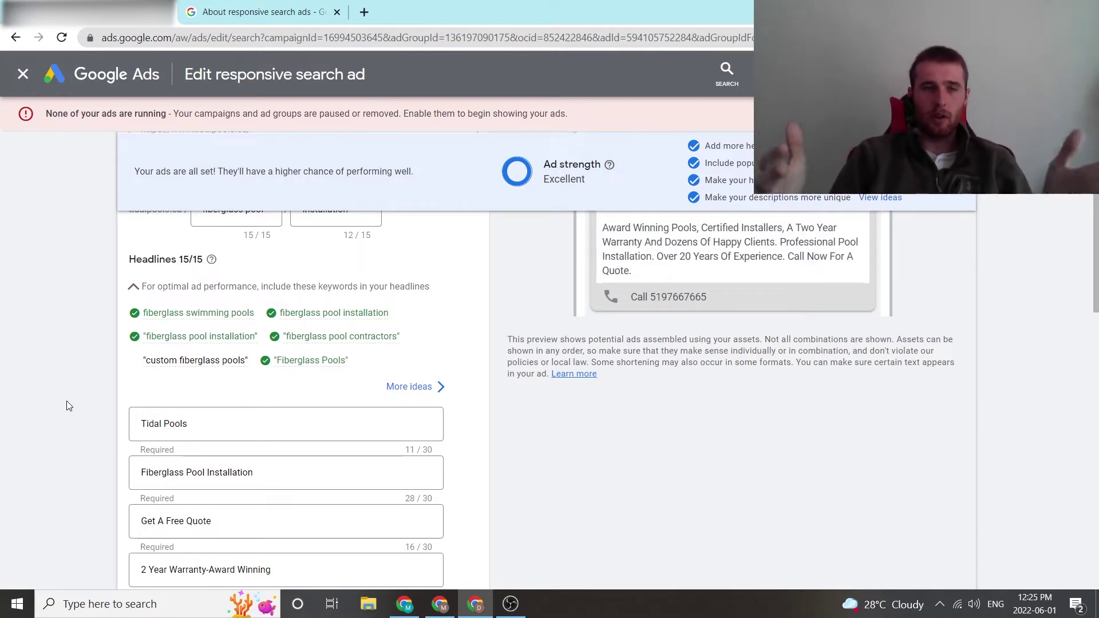
scroll(90, 388, "down", 2)
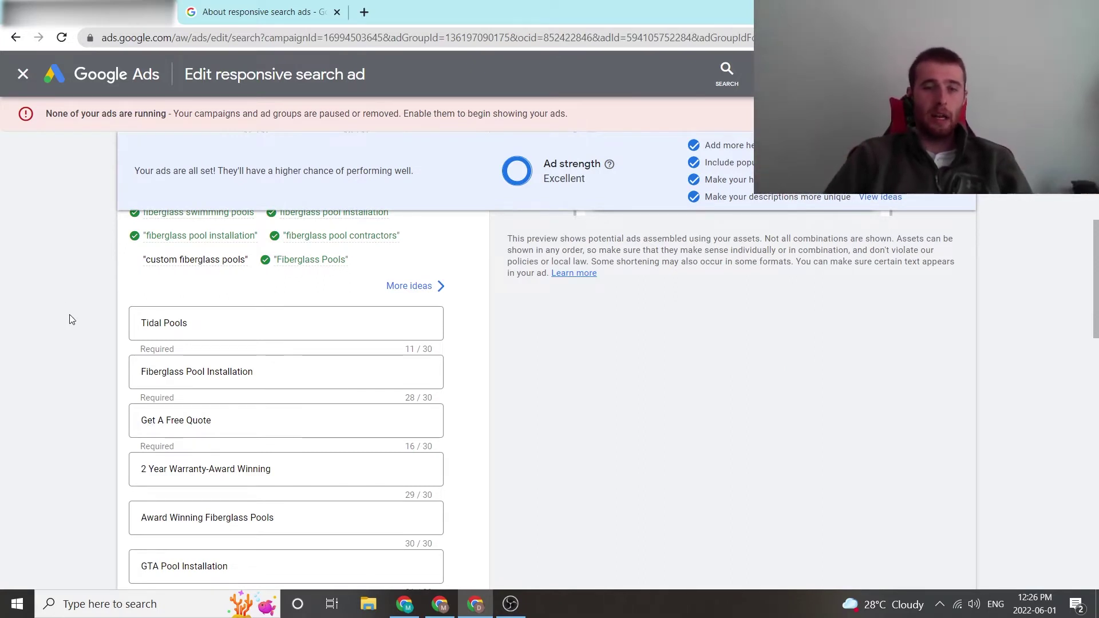
scroll(77, 354, "down", 1)
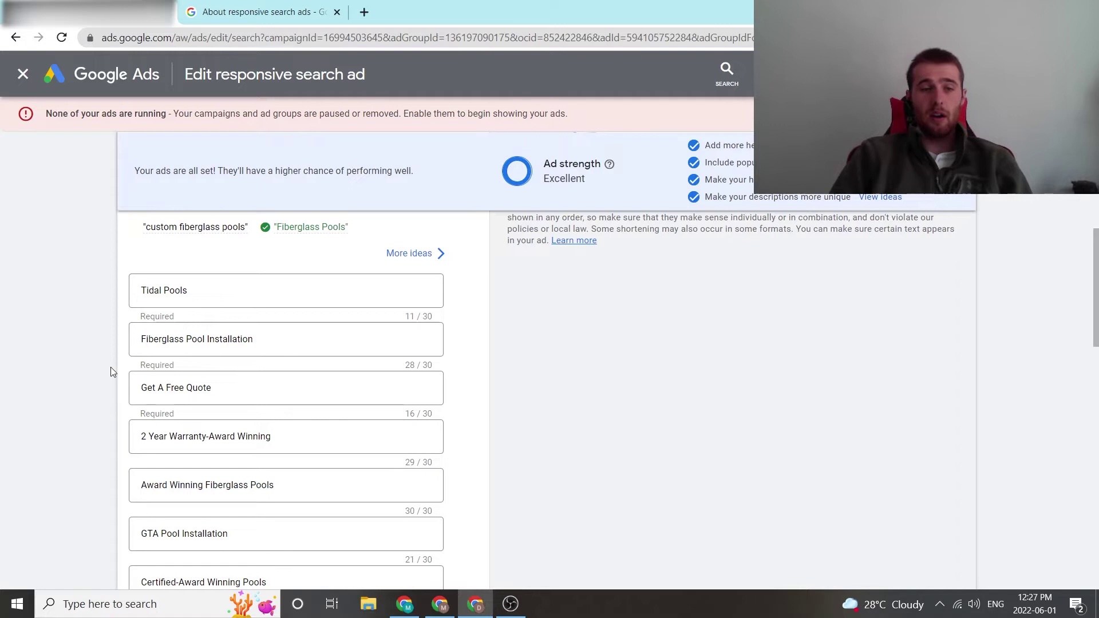
scroll(90, 379, "down", 1)
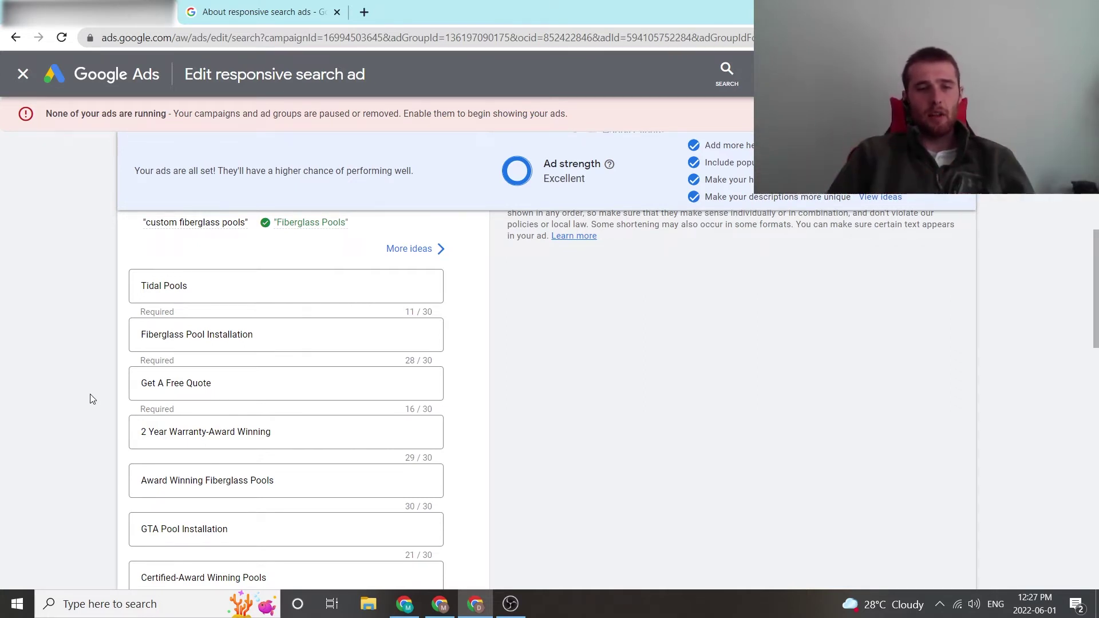
scroll(524, 395, "down", 2)
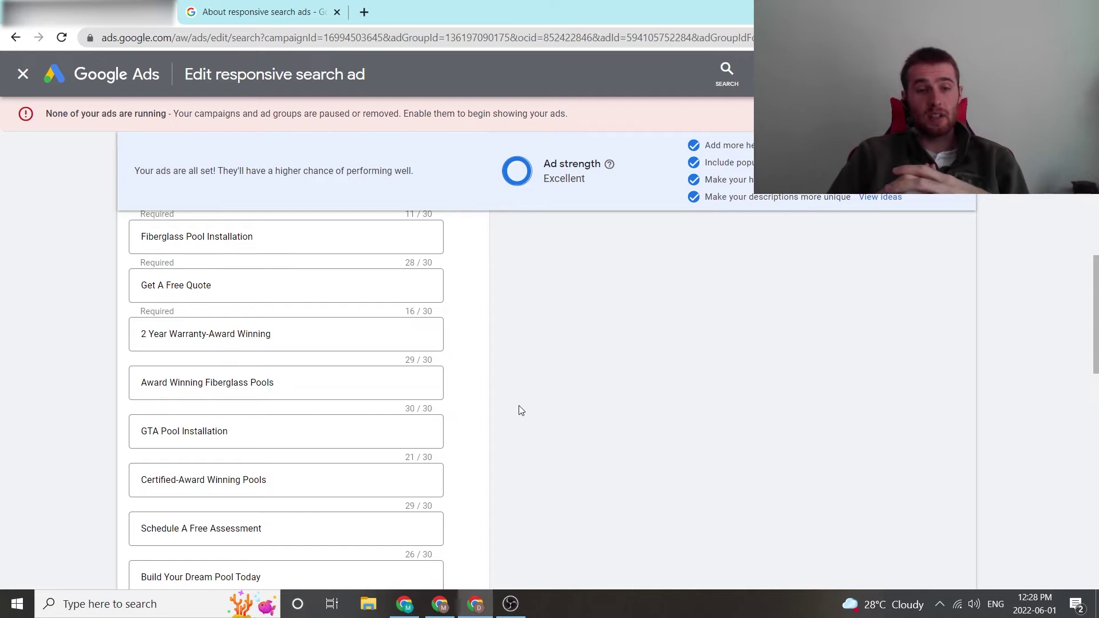
scroll(542, 381, "down", 2)
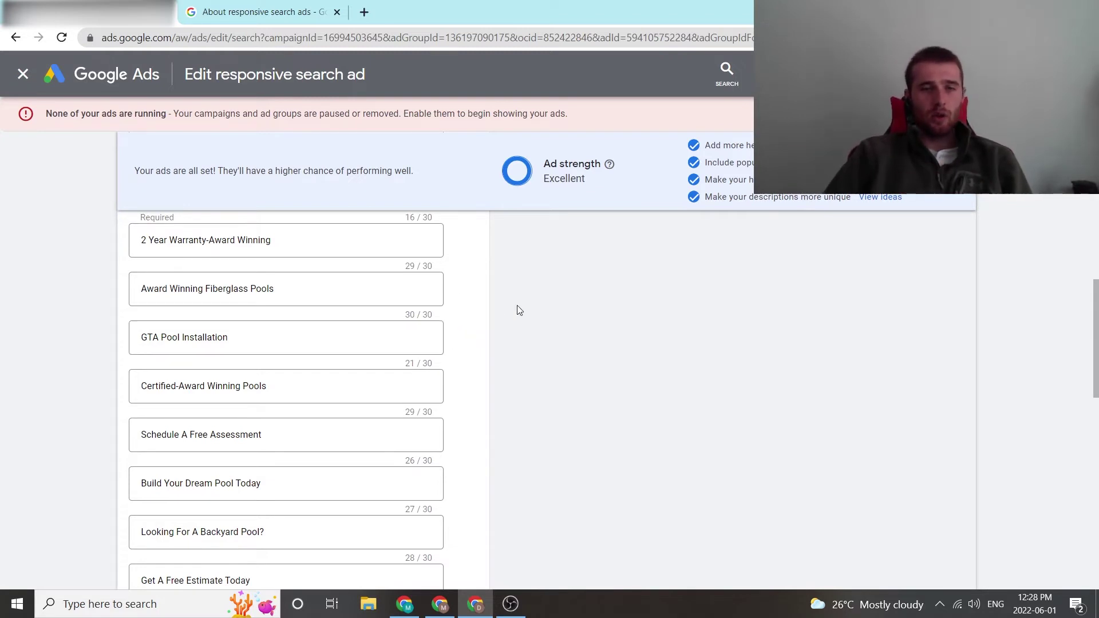
middle_click(535, 354)
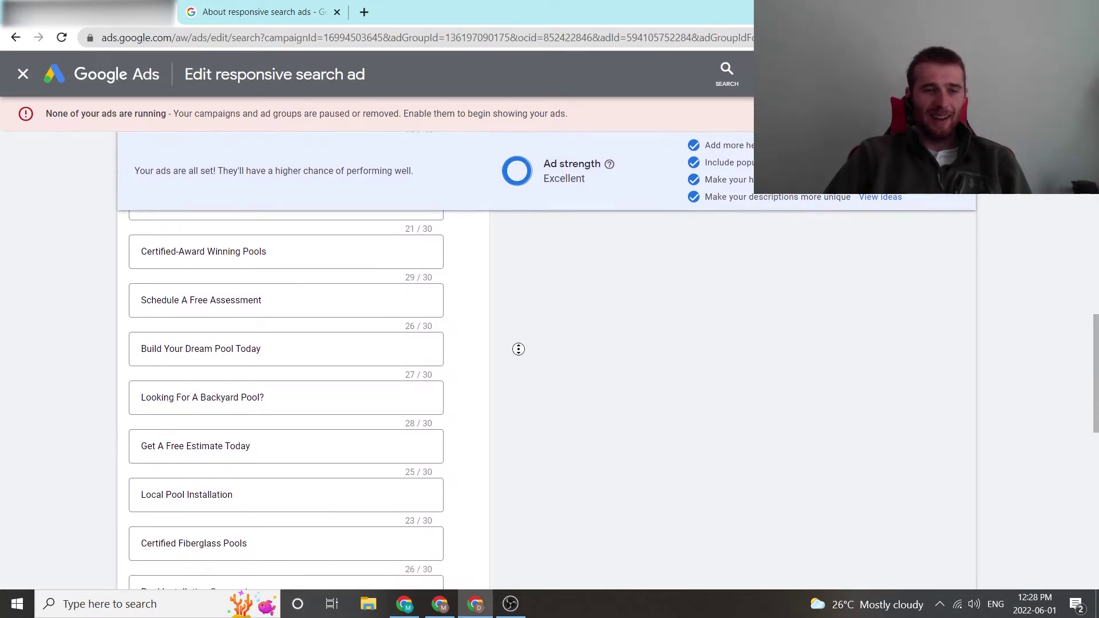
middle_click(518, 371)
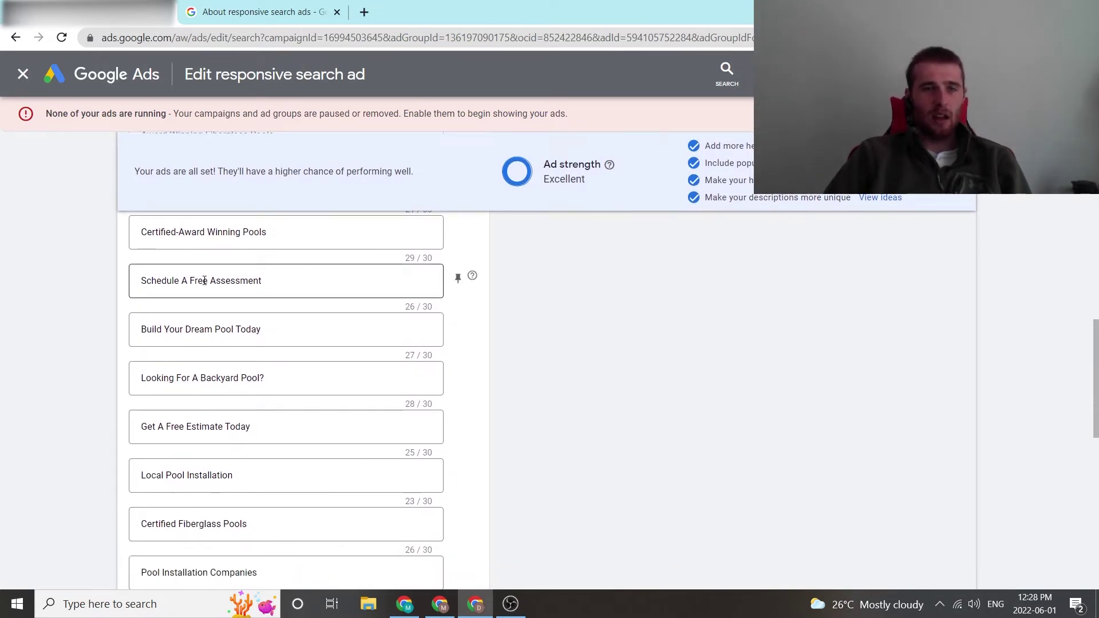
middle_click(530, 346)
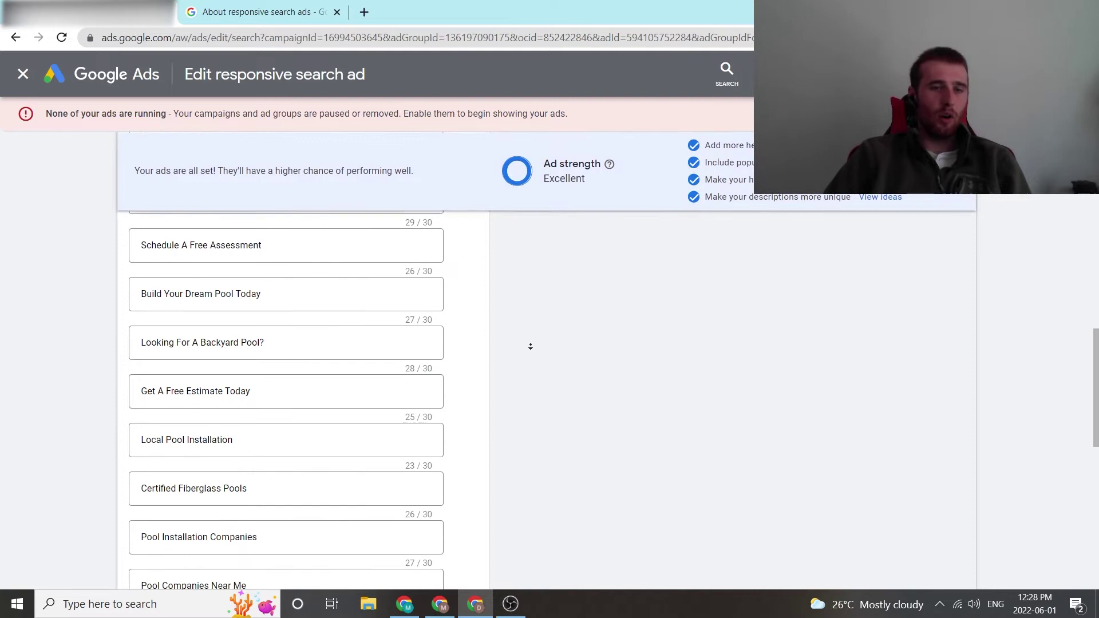
middle_click(530, 347)
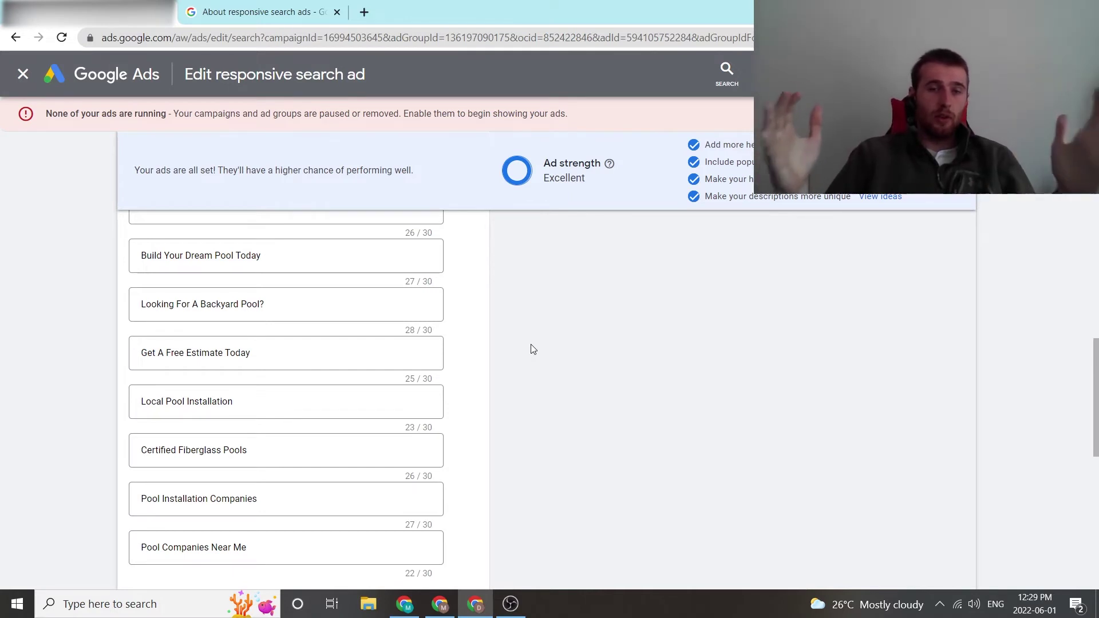
scroll(507, 321, "down", 2)
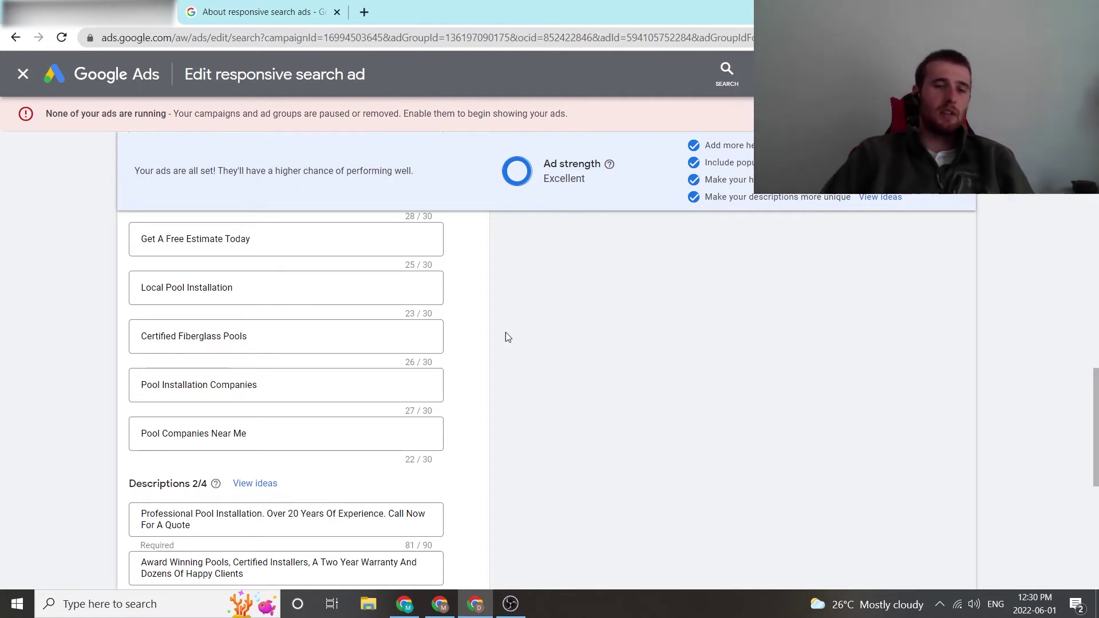
scroll(537, 355, "down", 2)
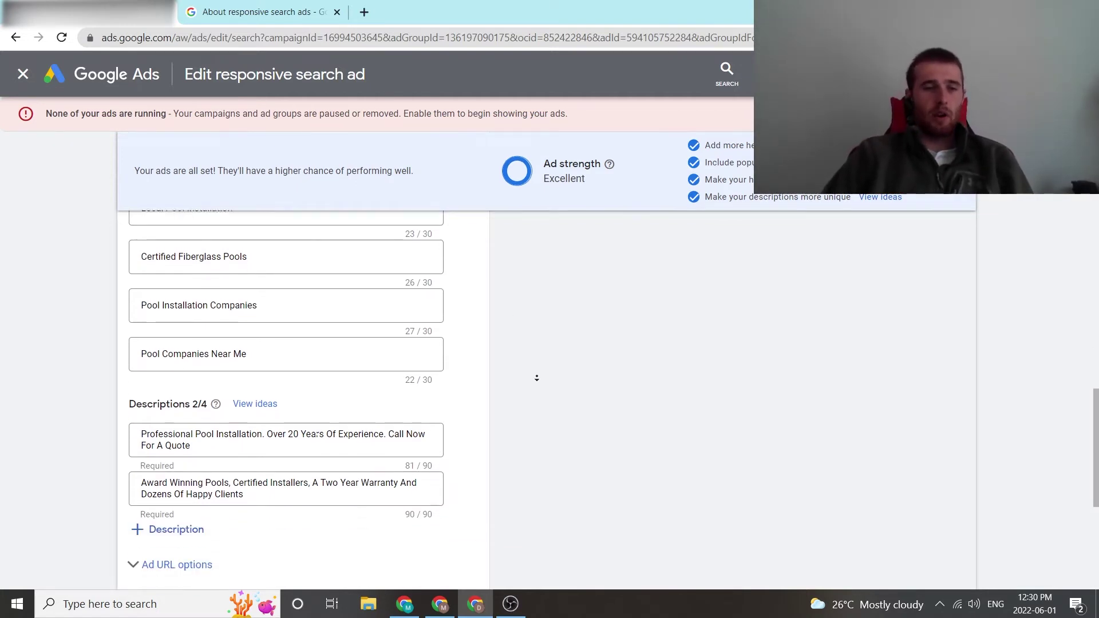
scroll(537, 378, "down", 1)
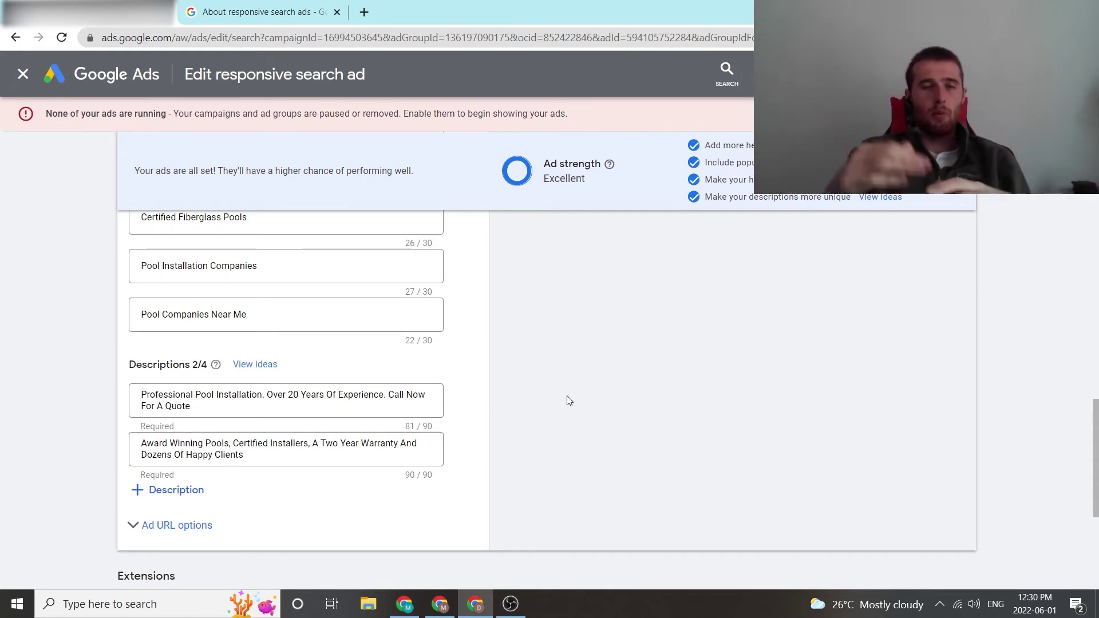
scroll(582, 468, "down", 2)
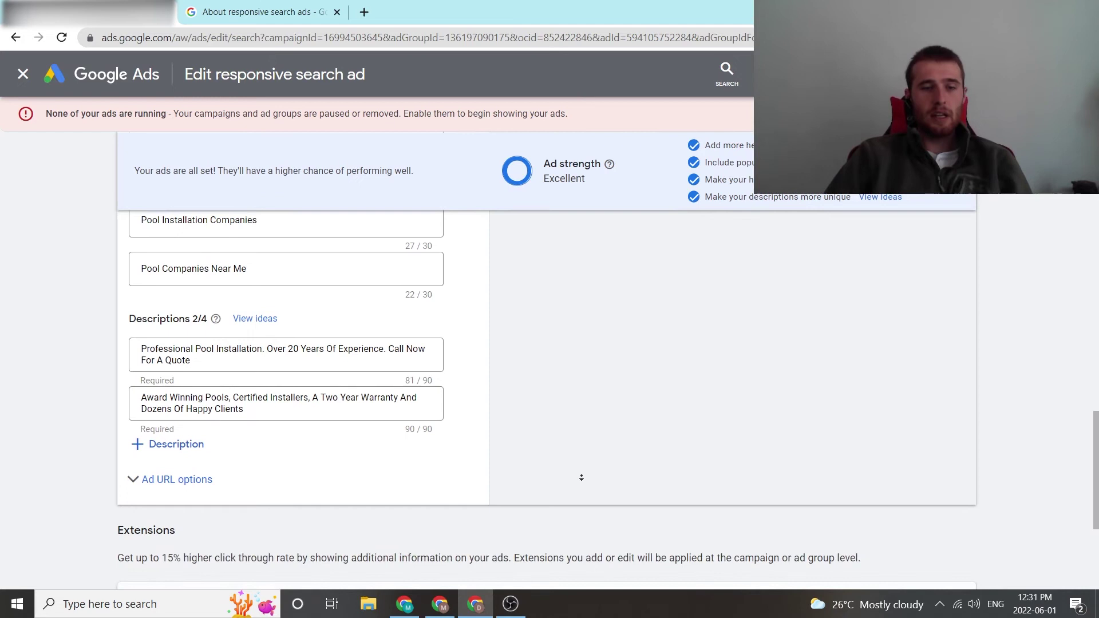
Step: Expand the Ad URL options fields and reveal all extension types under Extensions
left_click(143, 387)
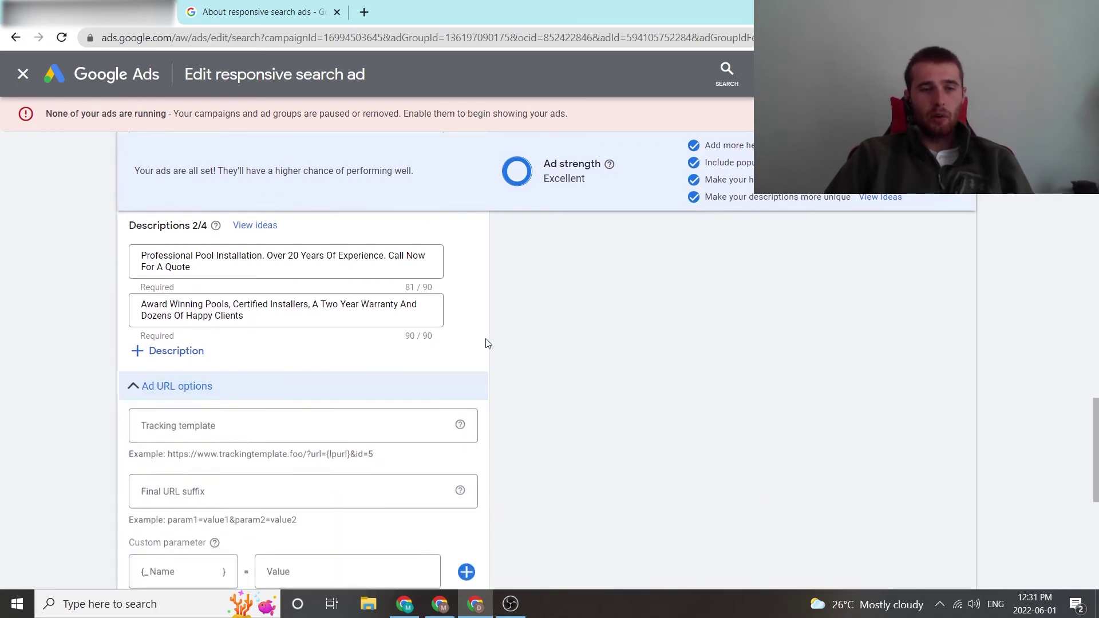
scroll(558, 375, "down", 1)
scroll(561, 379, "down", 3)
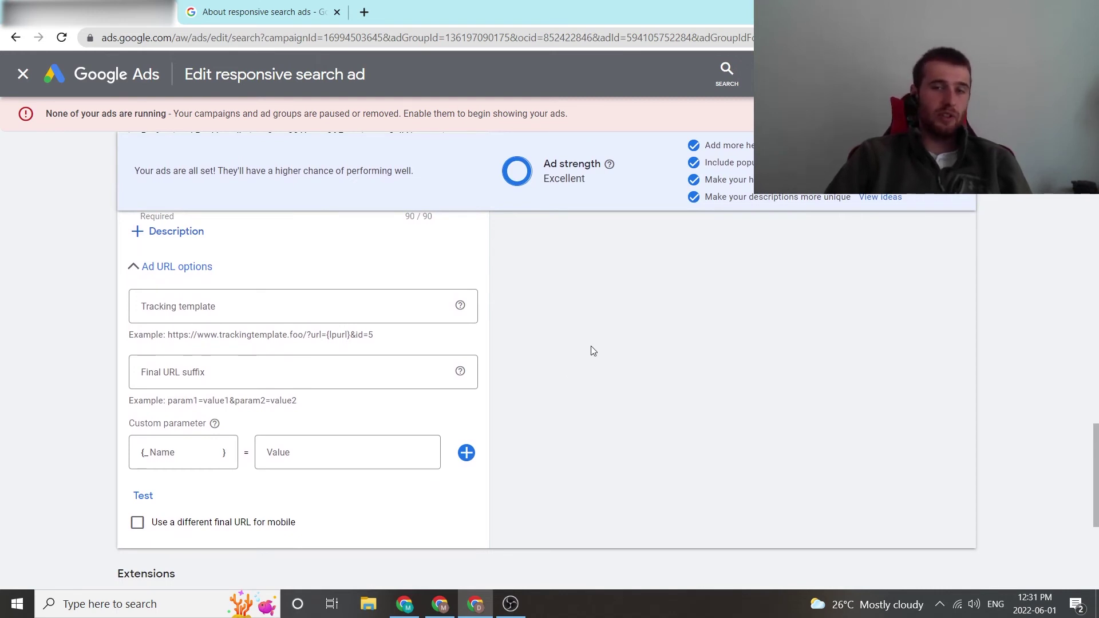
middle_click(652, 355)
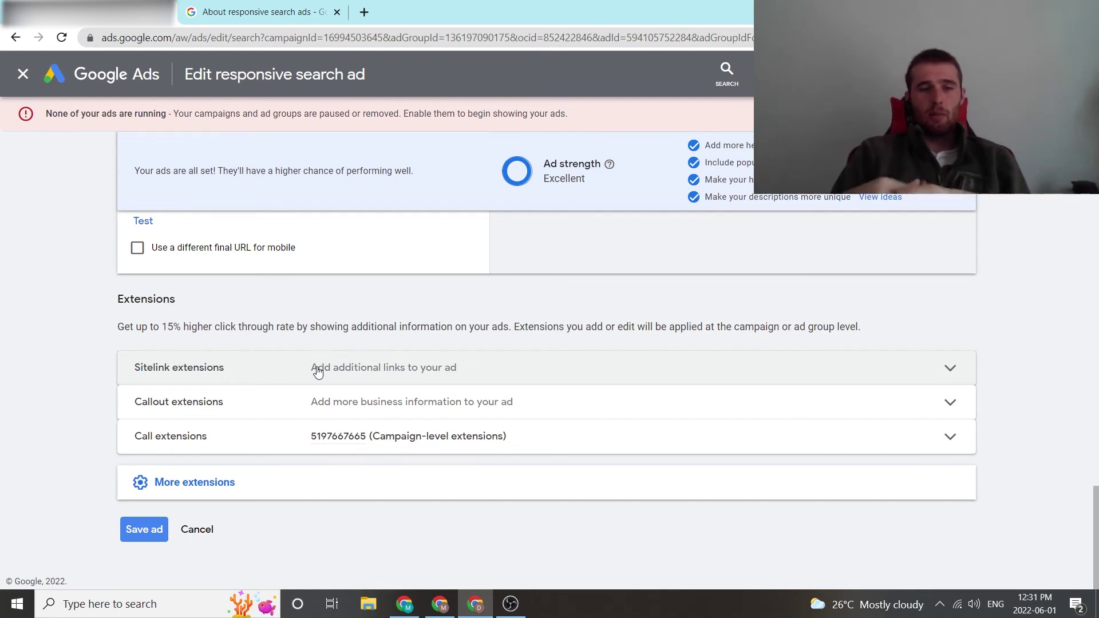
left_click(196, 484)
scroll(89, 453, "down", 2)
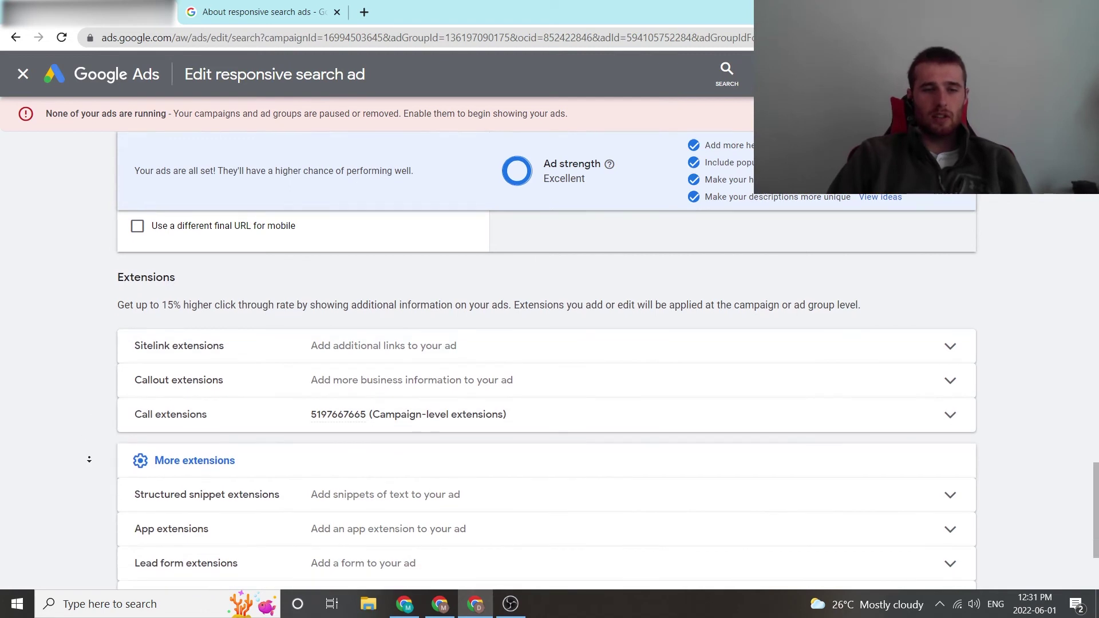
scroll(89, 459, "down", 1)
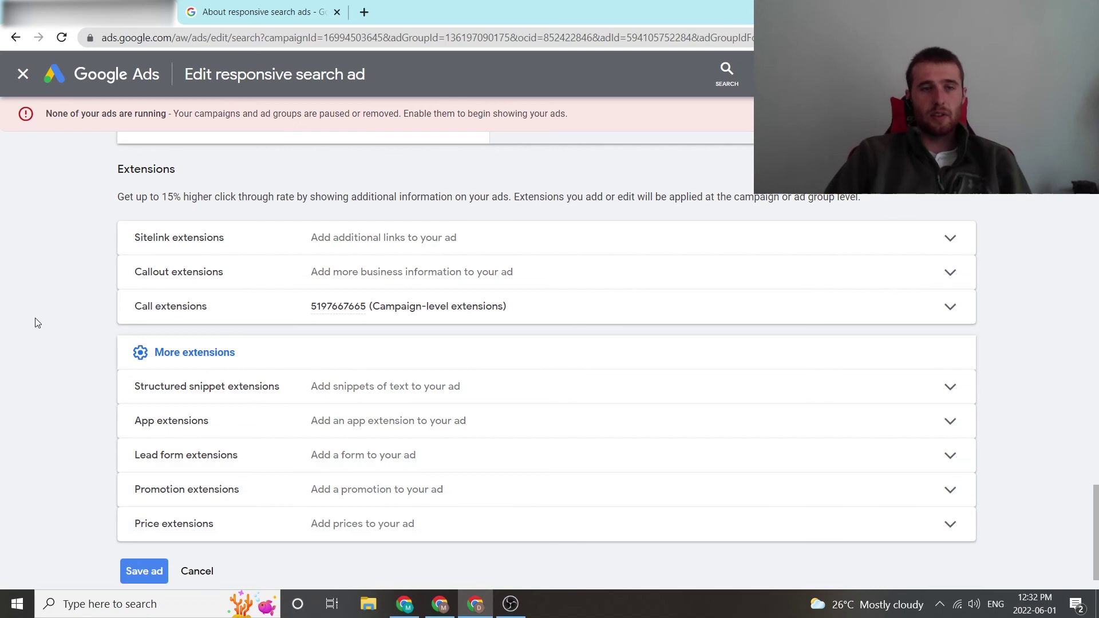
scroll(78, 310, "up", 15)
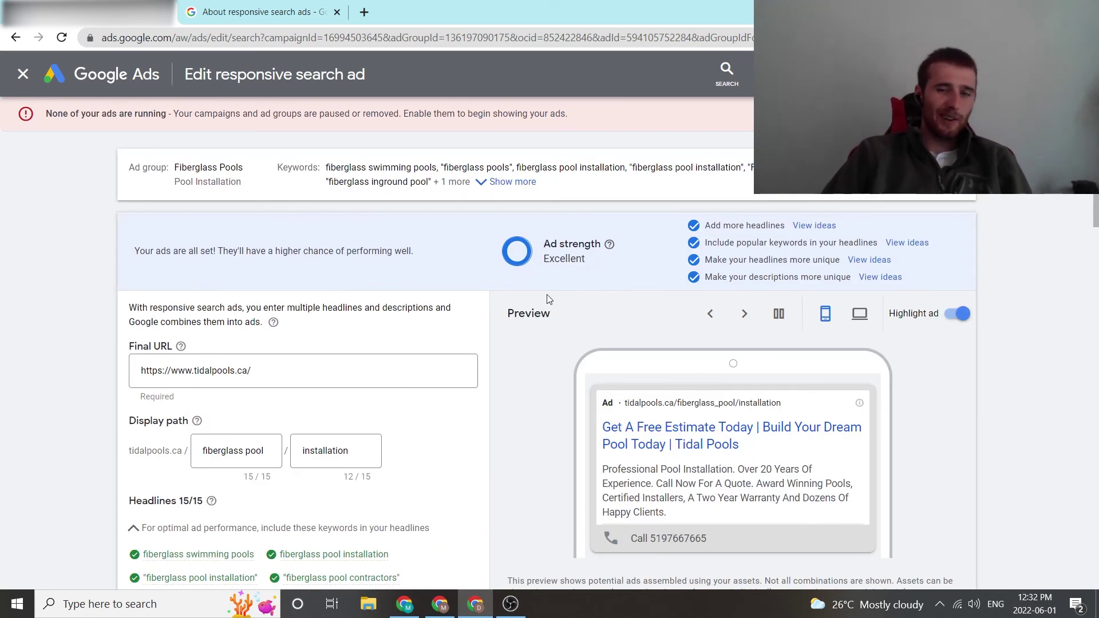
Step: Cycle the preview to 'Looking For A Backyard Pool? | GTA Pool Installation | Get A Free Estimate Today' on mobile
left_click(745, 315)
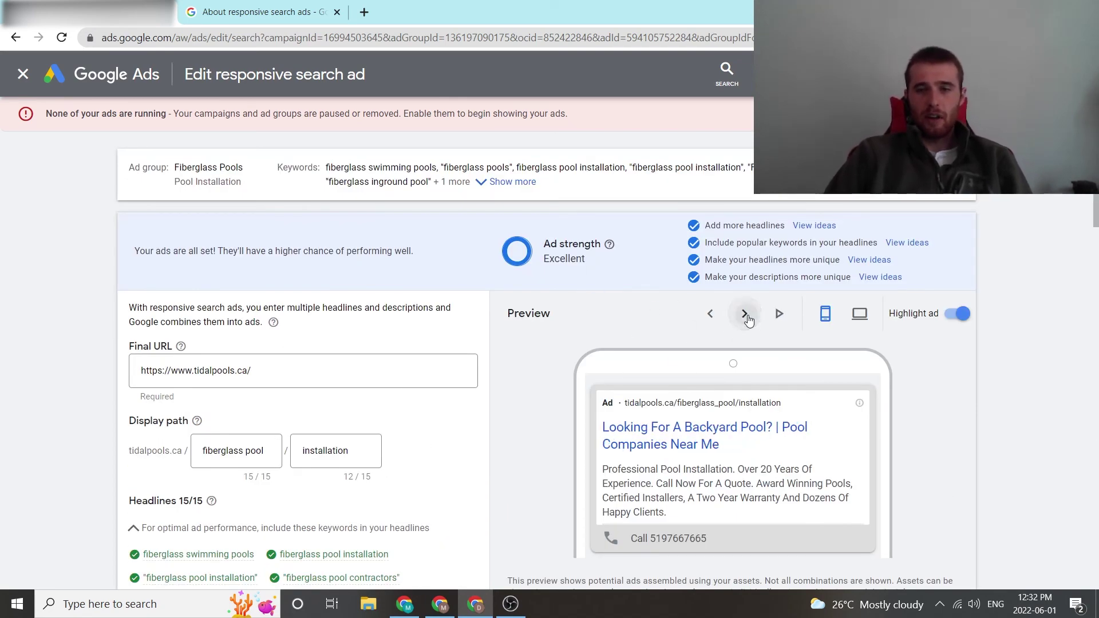
left_click(746, 314)
left_click(744, 314)
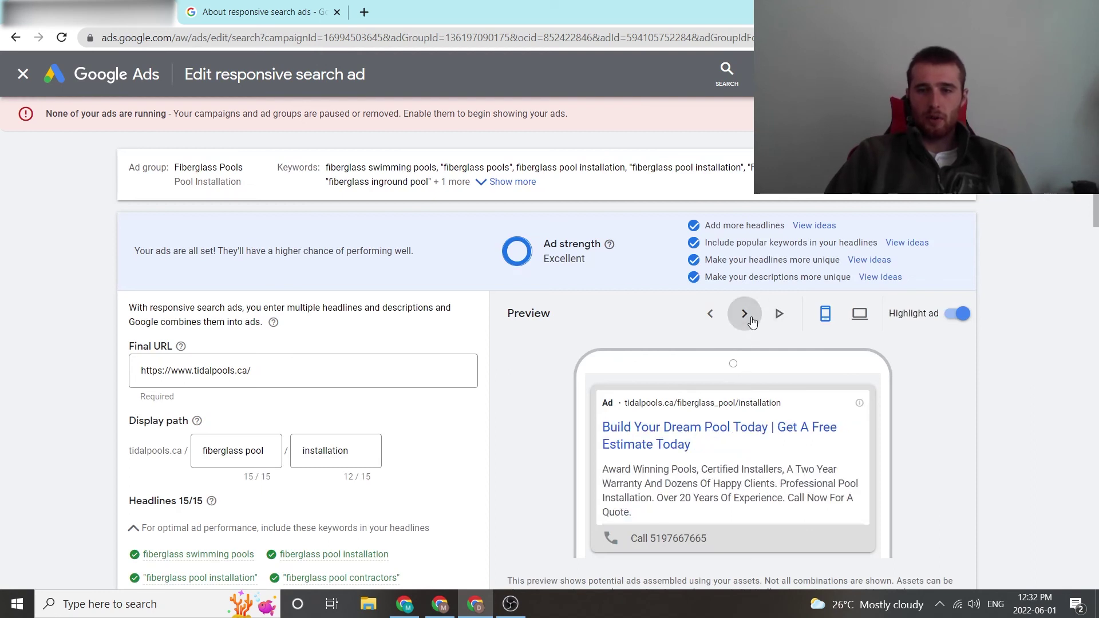
left_click(859, 316)
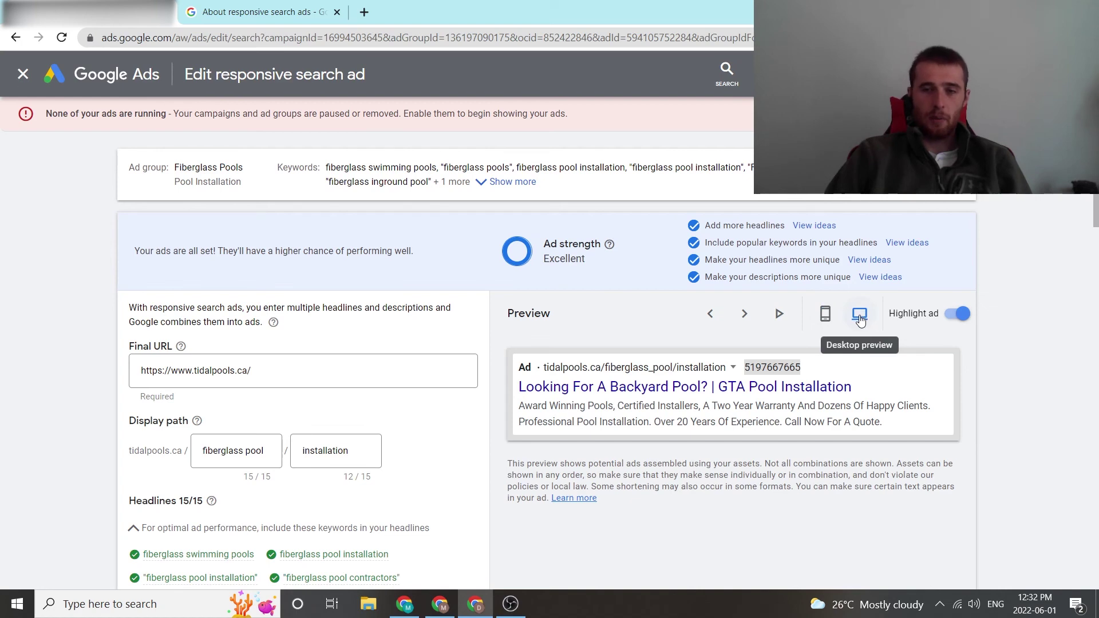
left_click(824, 314)
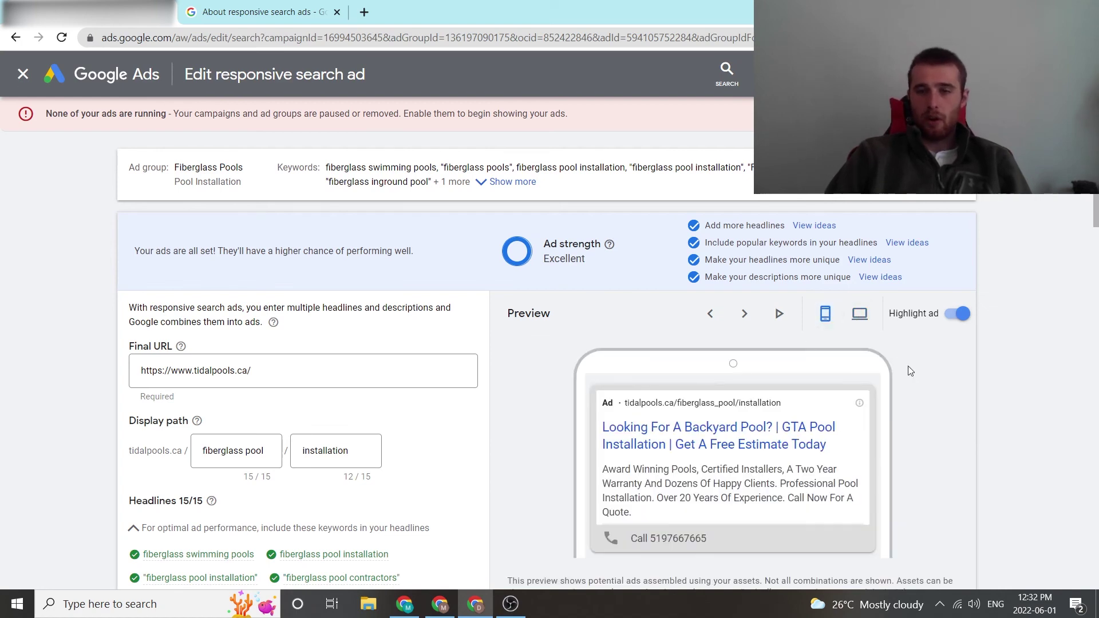
Step: Scroll down the ad editor to the Save ad button
scroll(915, 341, "down", 3)
scroll(625, 364, "up", 3)
scroll(883, 360, "down", 3)
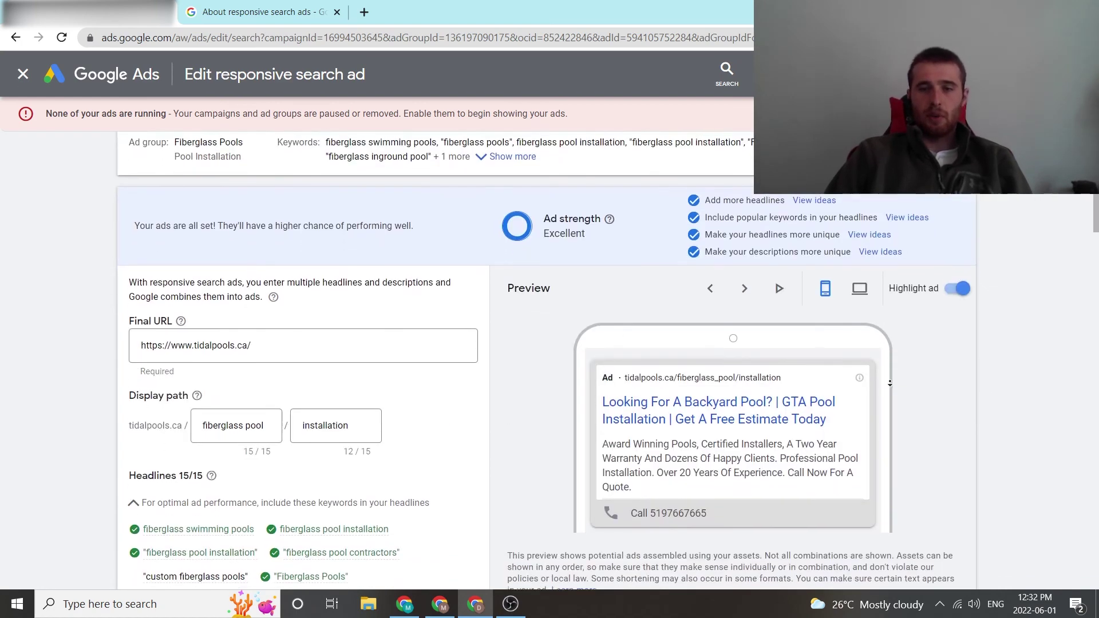
scroll(908, 356, "up", 3)
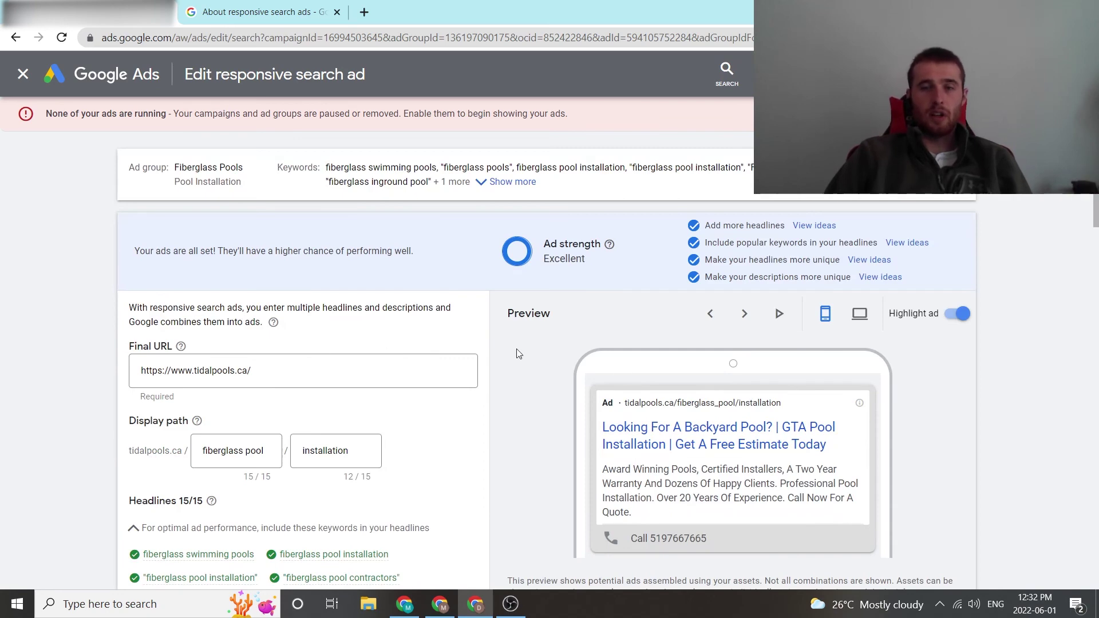
scroll(94, 286, "down", 10)
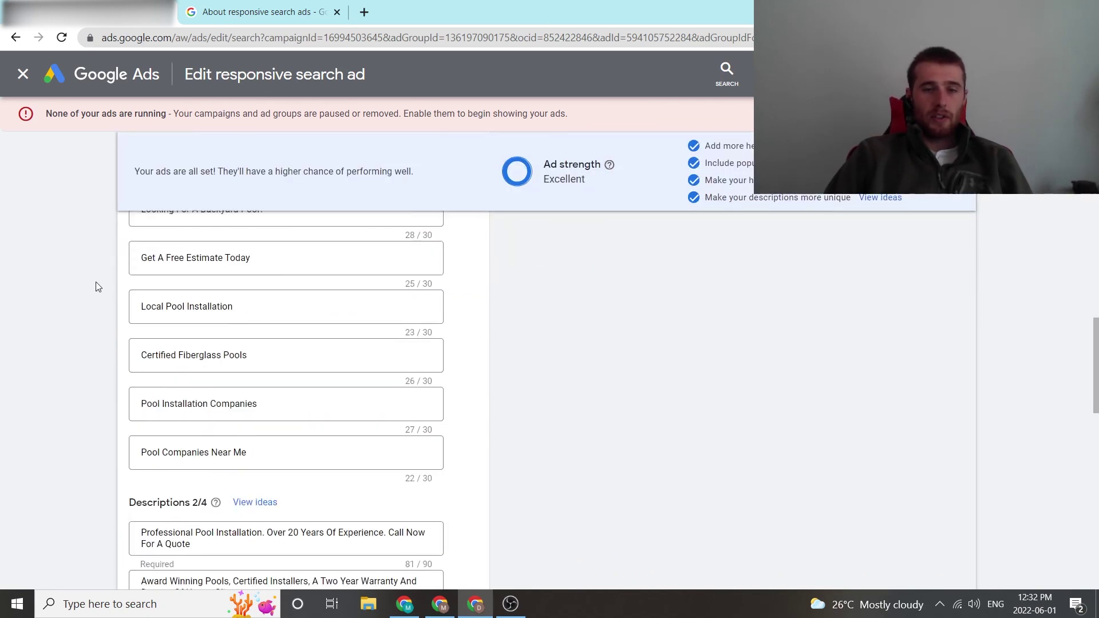
scroll(111, 275, "up", 10)
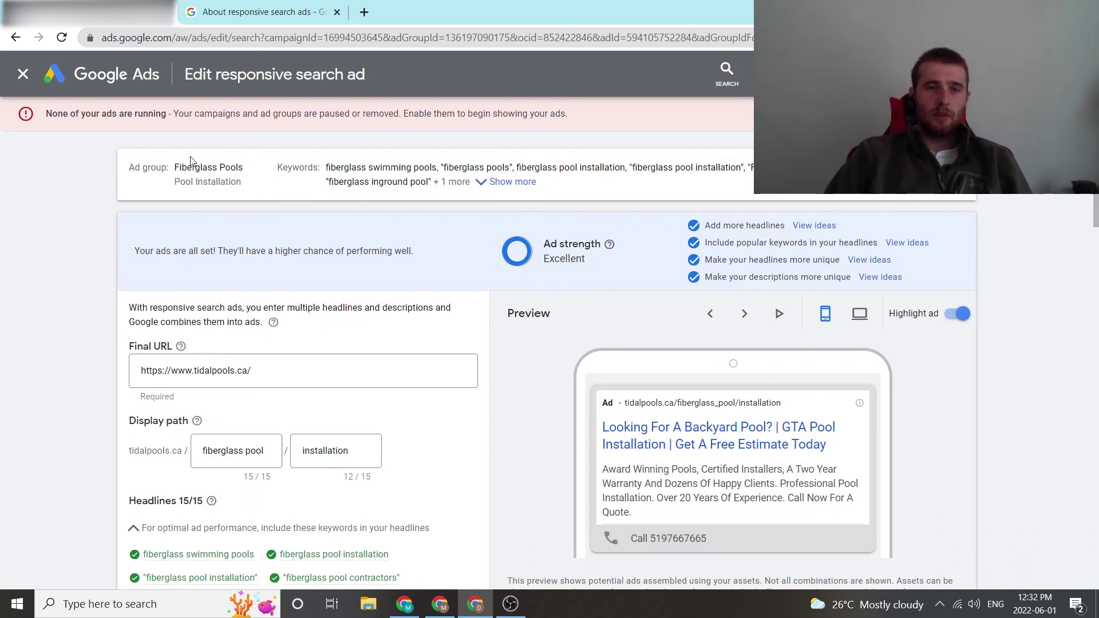
scroll(90, 277, "down", 20)
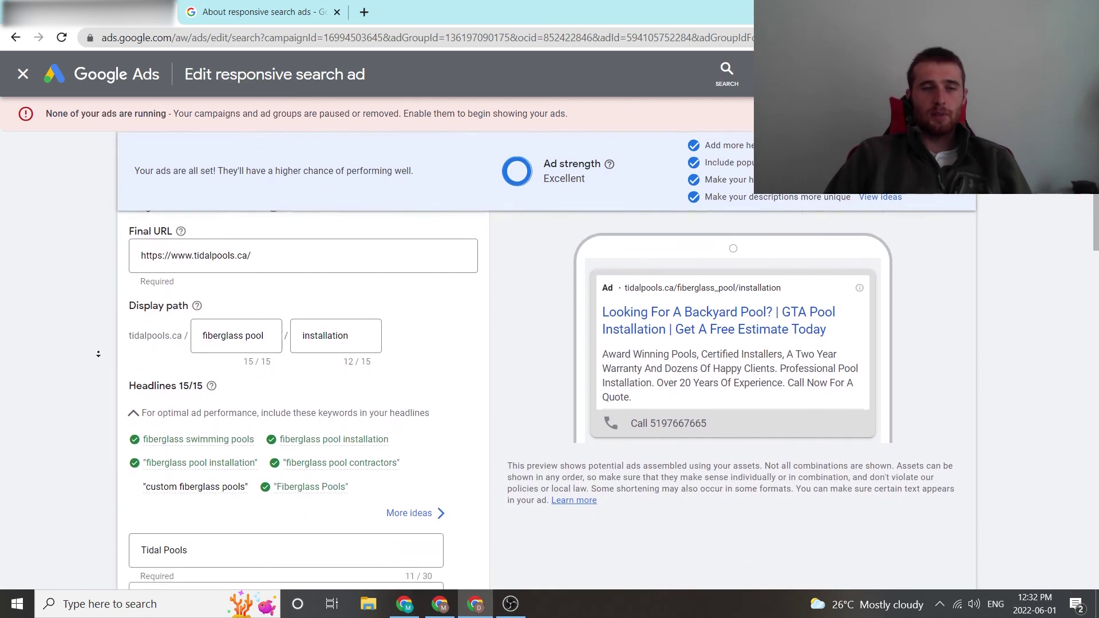
scroll(141, 389, "down", 5)
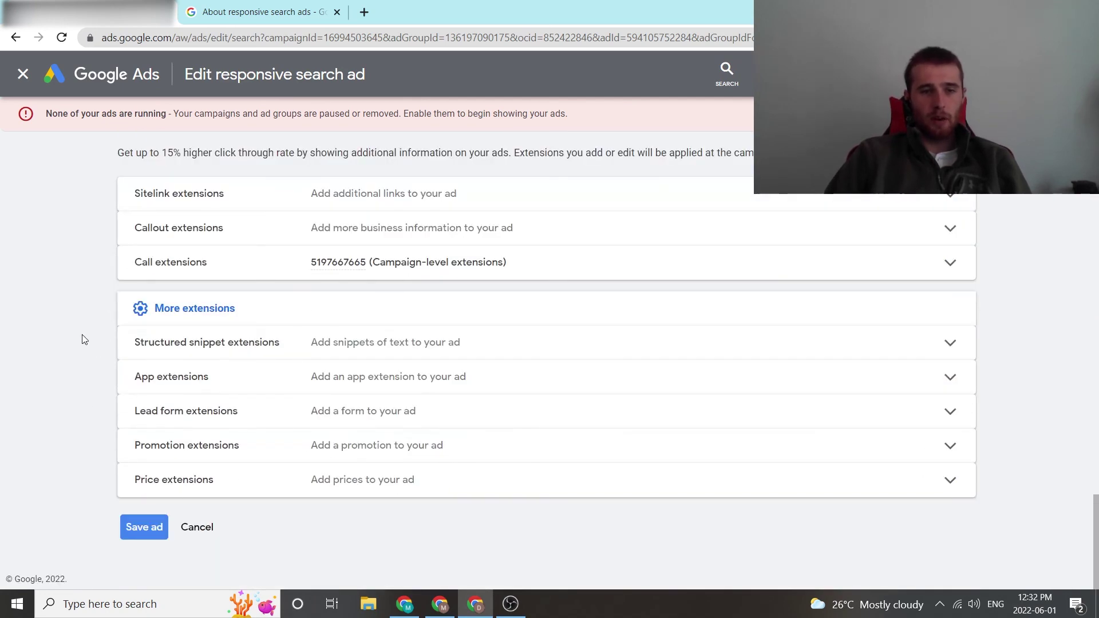
Step: Save the responsive search ad to the Fiberglass Pools ads list
left_click(134, 529)
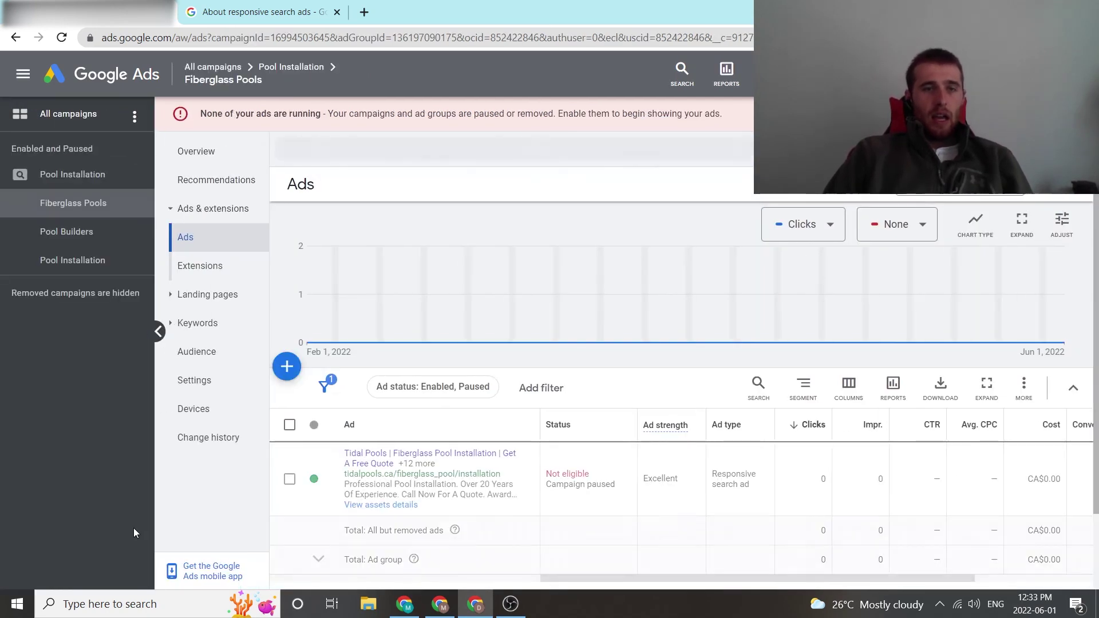